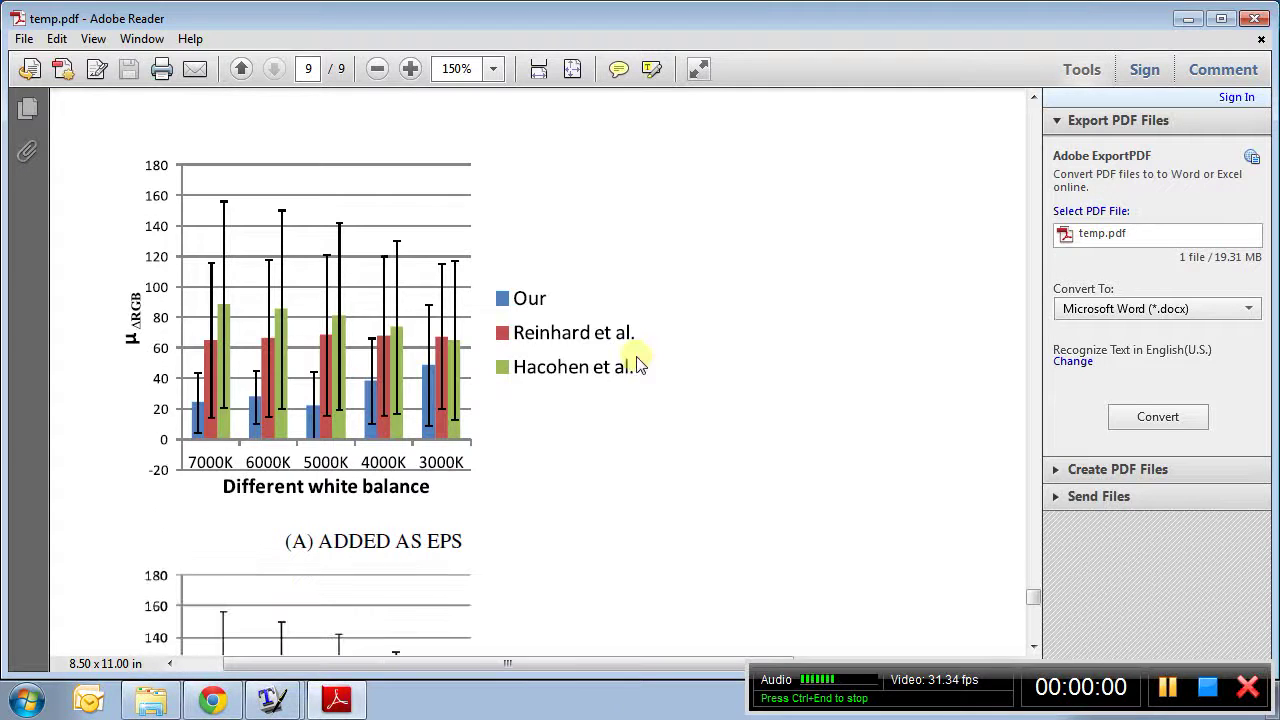
pyautogui.scroll(-2, 640, 365)
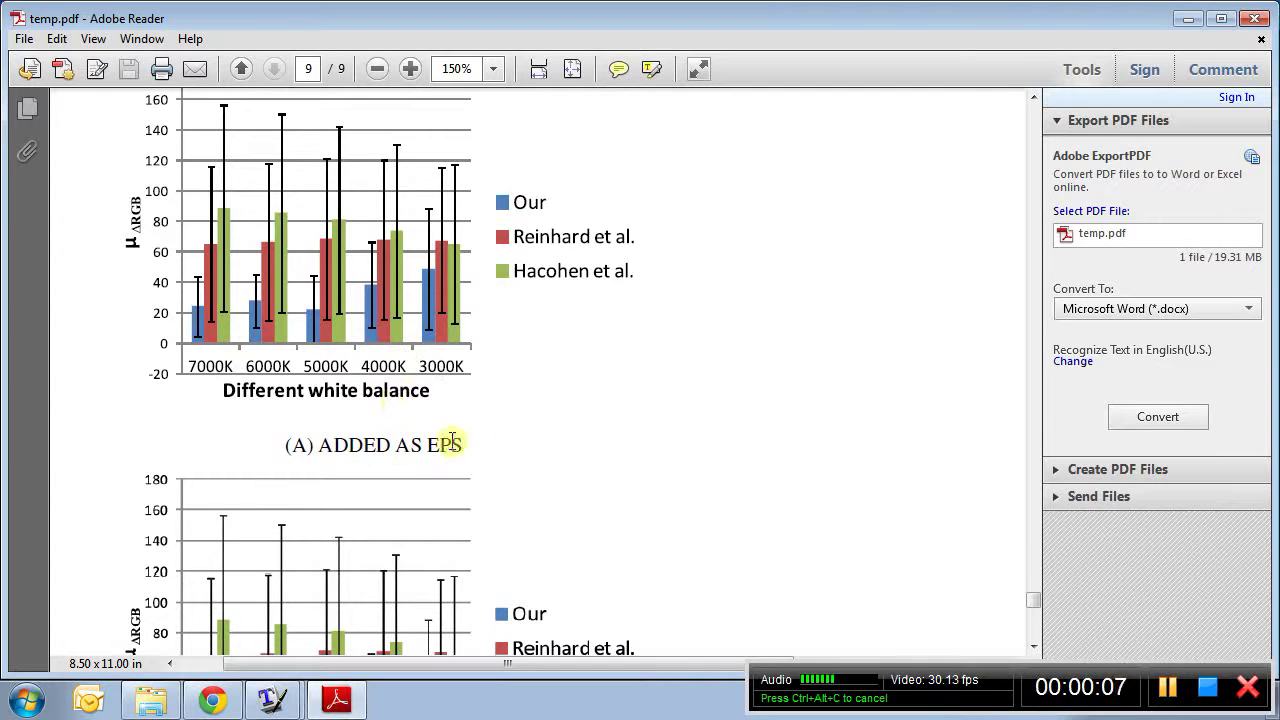
# Scroll through temp.pdf to inspect the bar charts, ending at the (B) ADDED AS PNG chart on page 9
pyautogui.scroll(-7, 452, 442)
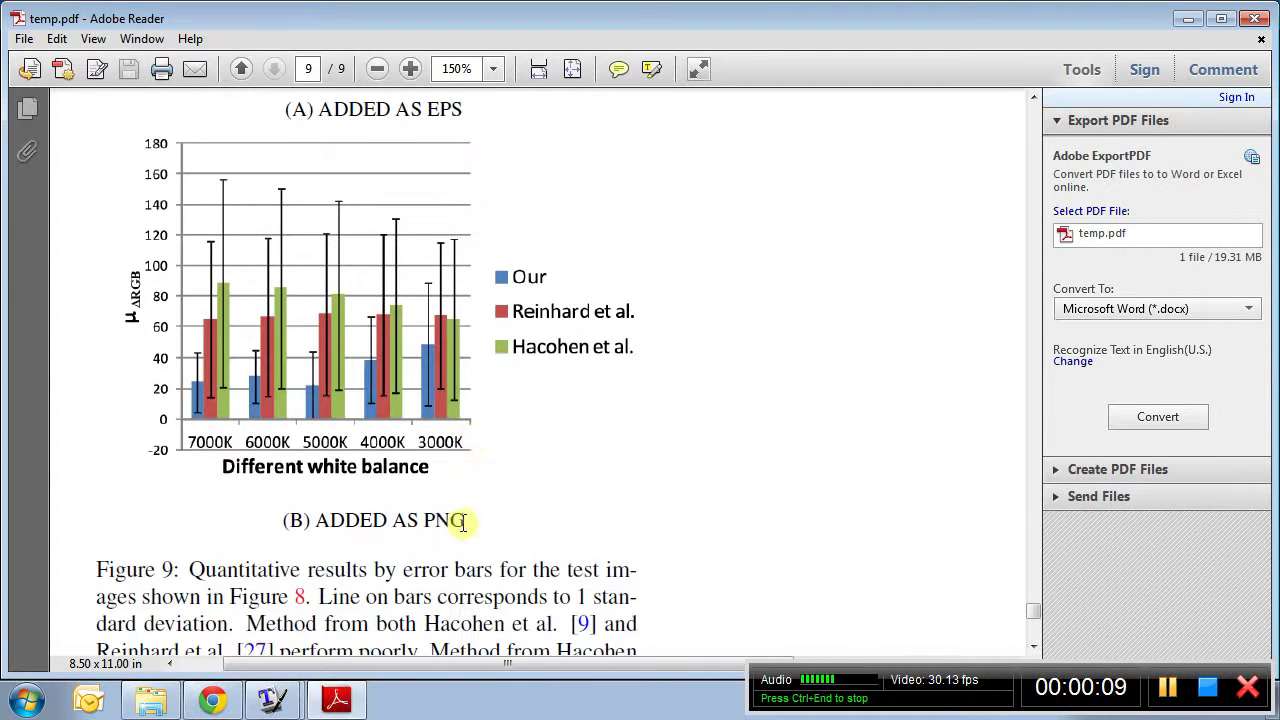
pyautogui.scroll(6, 462, 521)
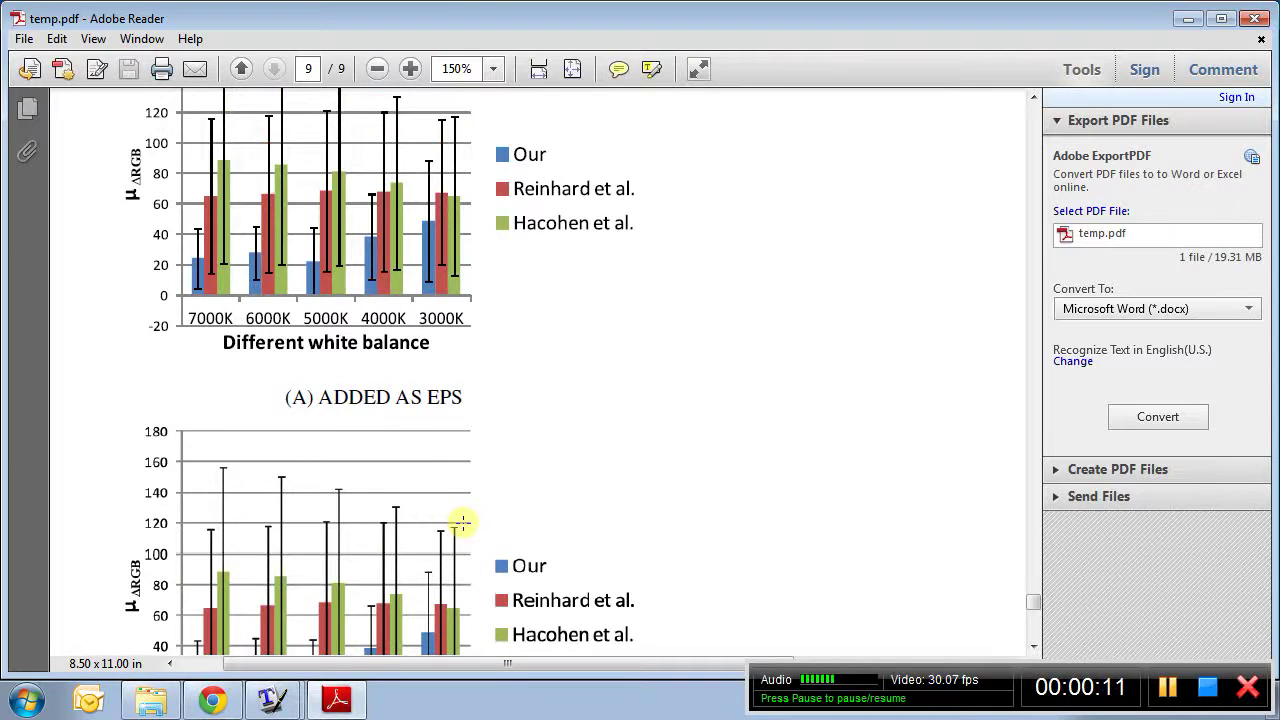
pyautogui.scroll(5, 462, 521)
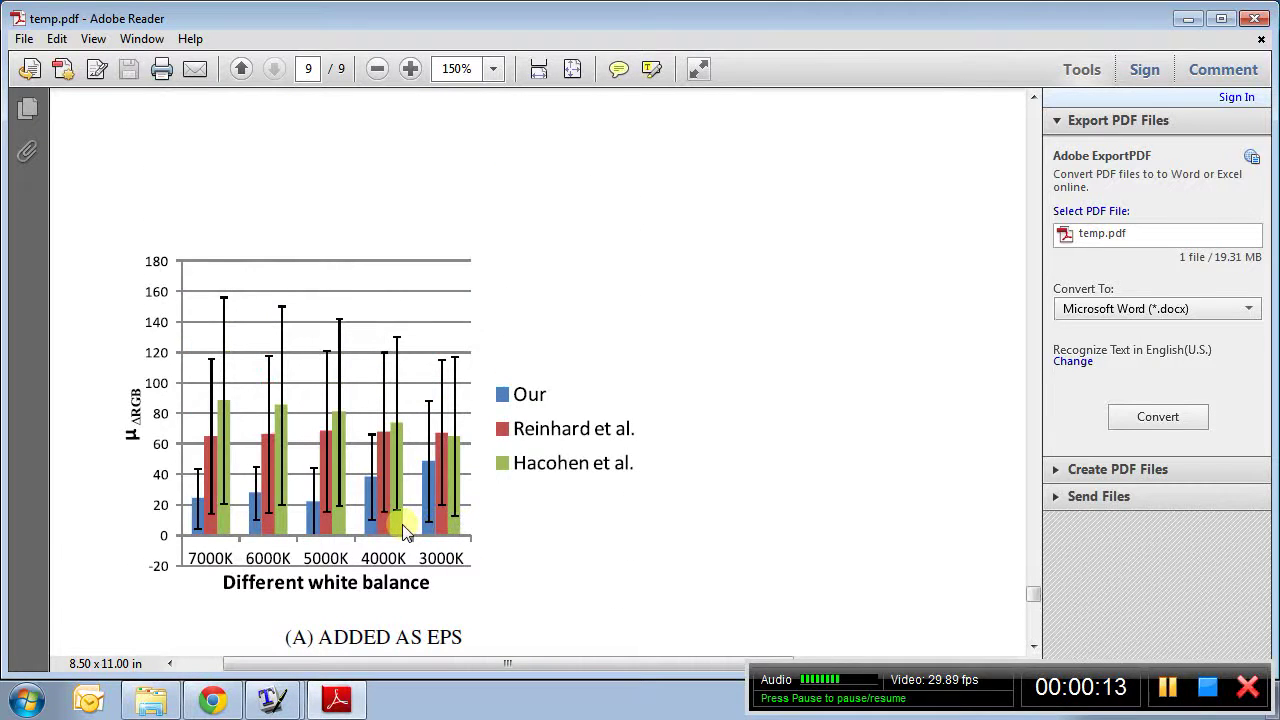
pyautogui.keyDown('ctrl'); pyautogui.scroll(3, 402, 524); pyautogui.keyUp('ctrl')
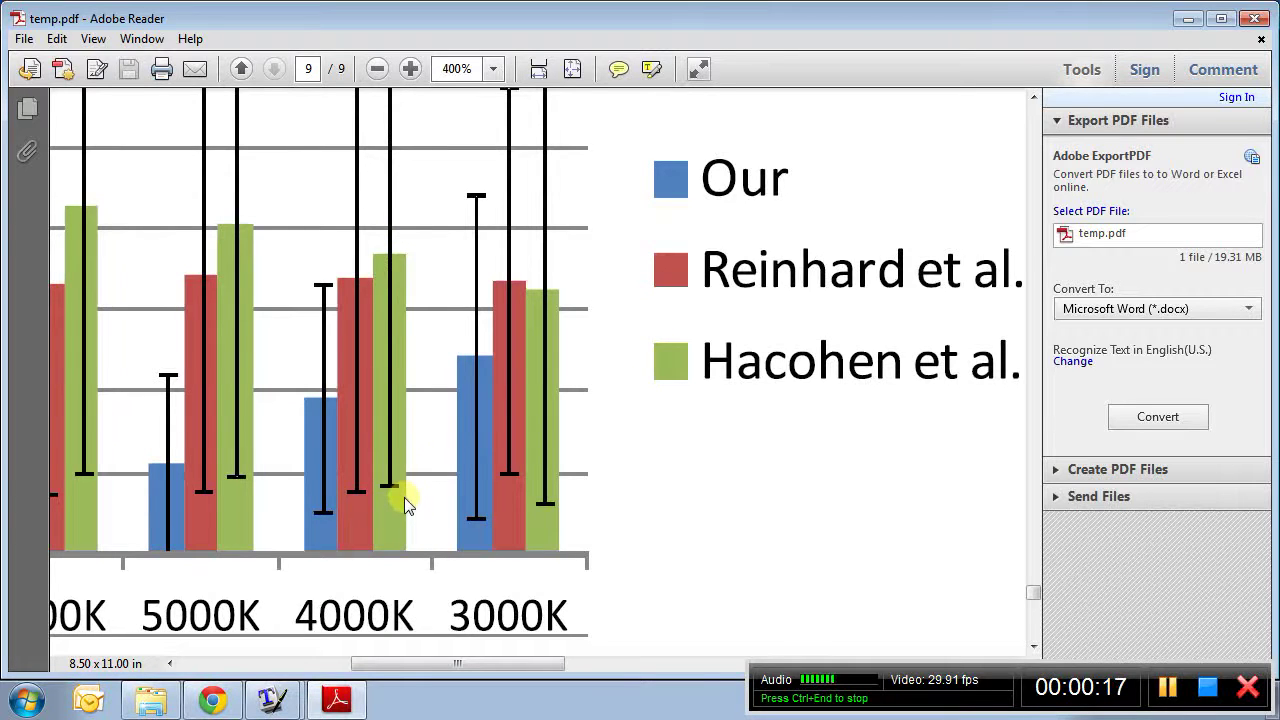
pyautogui.keyDown('ctrl'); pyautogui.scroll(1, 404, 497); pyautogui.keyUp('ctrl')
pyautogui.scroll(-2, 404, 497)
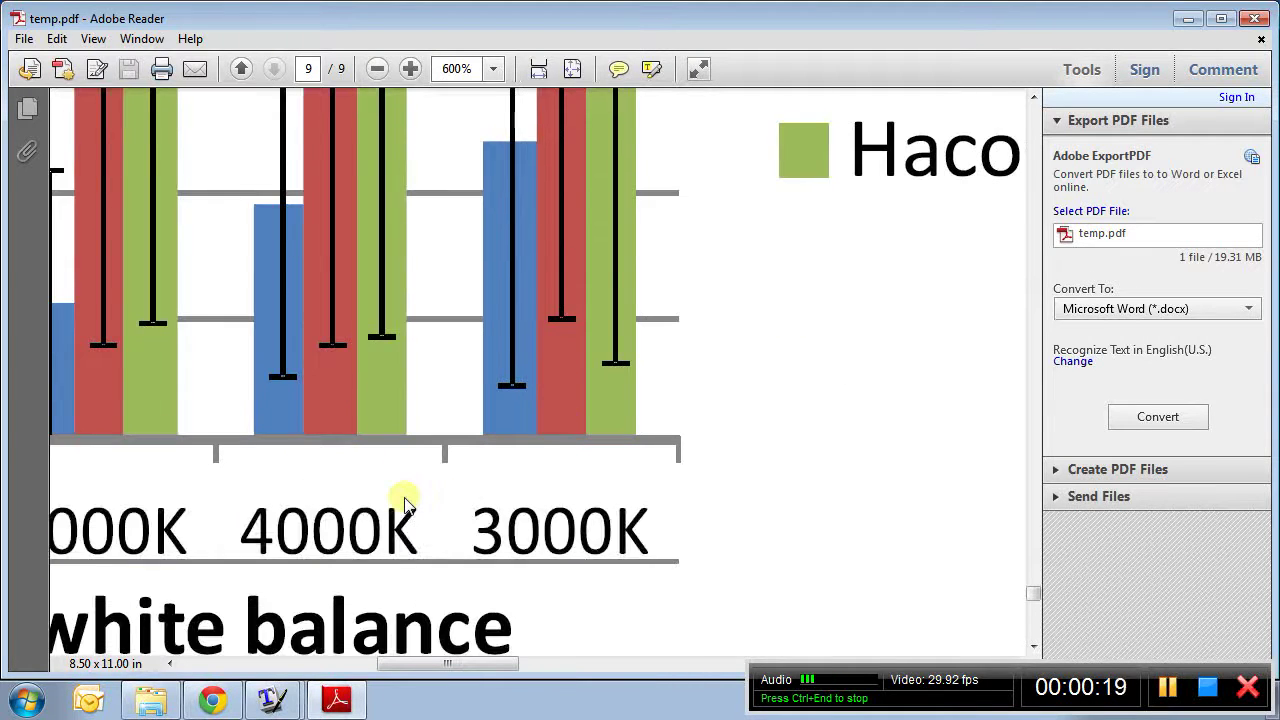
pyautogui.keyDown('ctrl'); pyautogui.scroll(1, 404, 500); pyautogui.keyUp('ctrl')
pyautogui.keyDown('ctrl'); pyautogui.scroll(1, 404, 500); pyautogui.keyUp('ctrl')
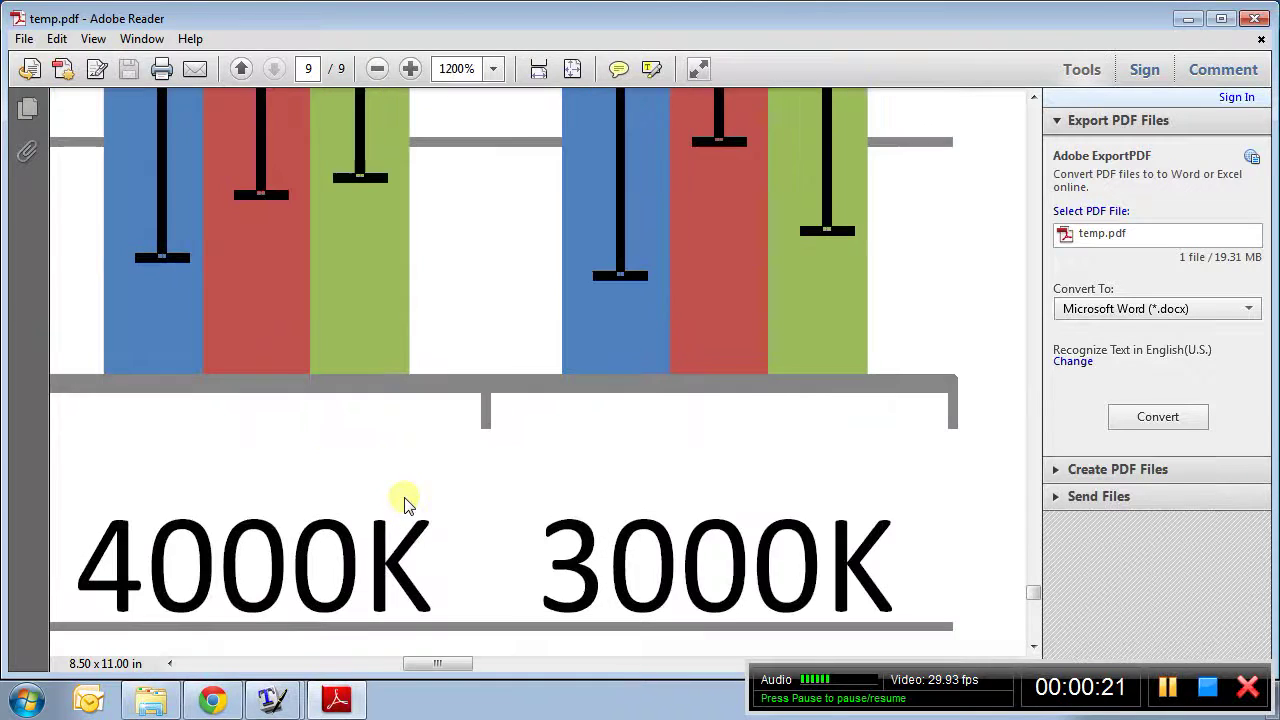
pyautogui.scroll(-2, 404, 500)
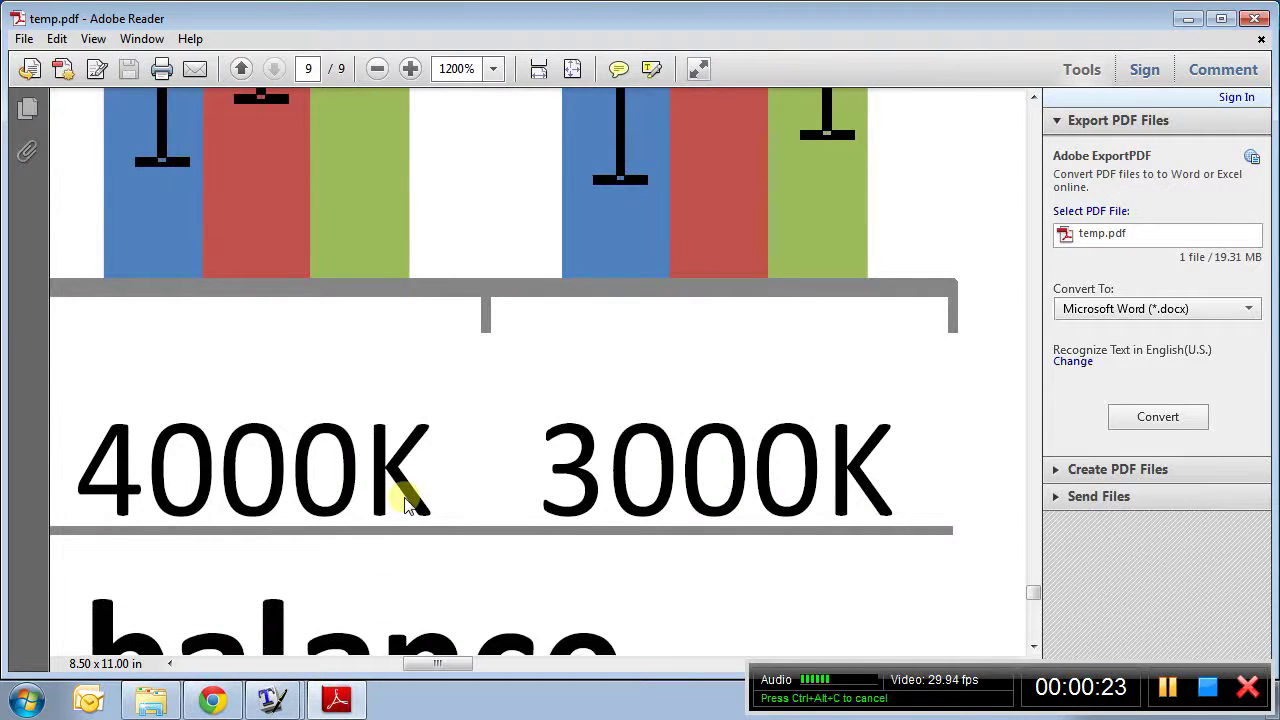
pyautogui.keyDown('ctrl'); pyautogui.scroll(-4, 404, 500); pyautogui.keyUp('ctrl')
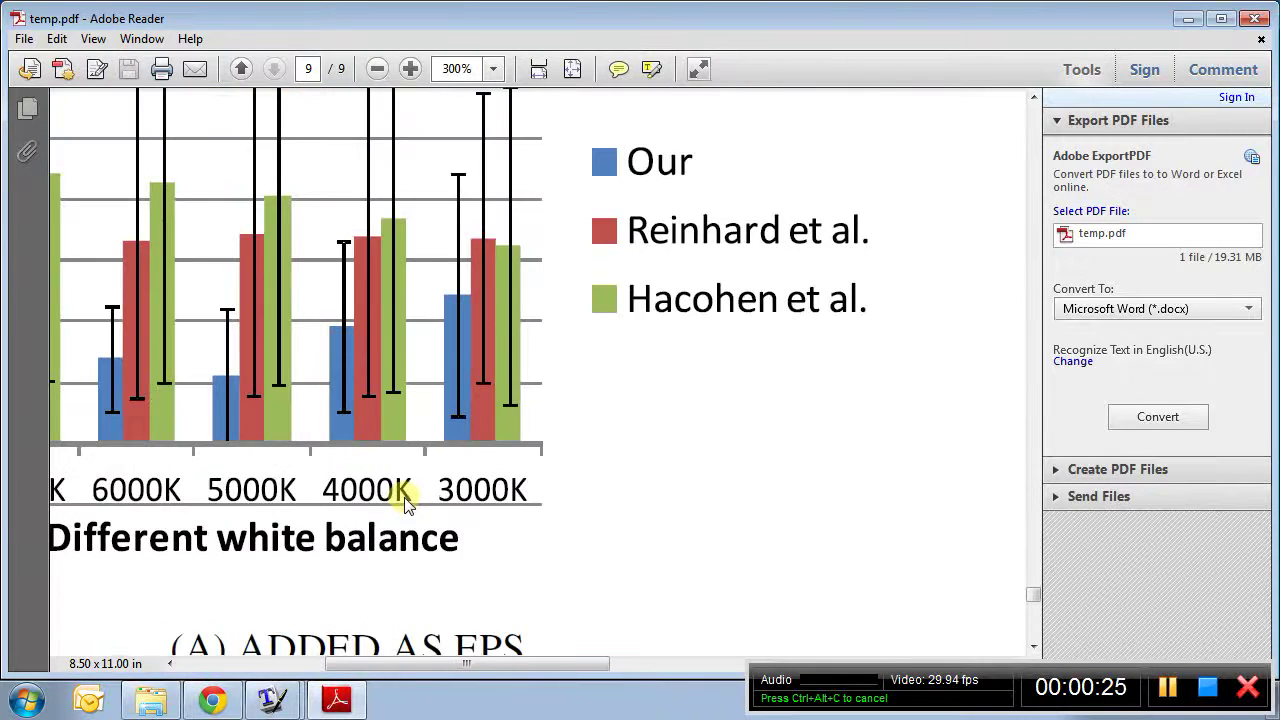
pyautogui.scroll(-7, 404, 500)
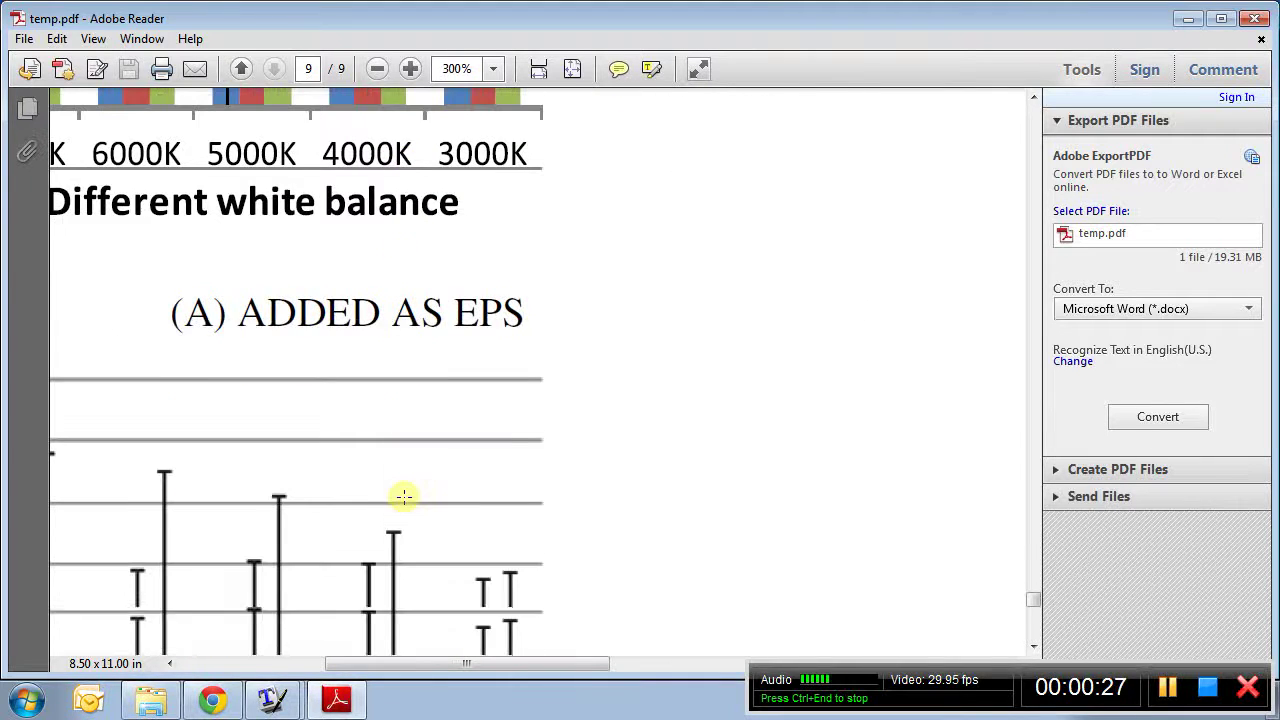
pyautogui.scroll(-9, 403, 495)
pyautogui.scroll(-2, 403, 497)
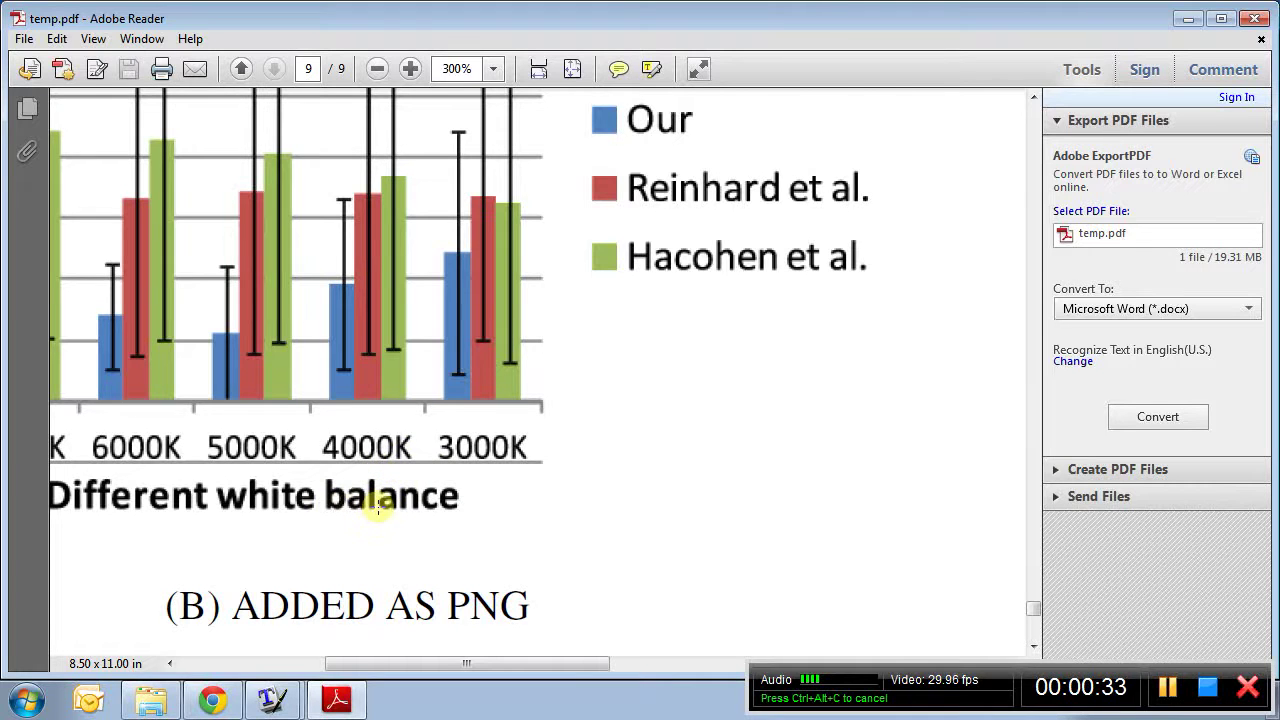
pyautogui.scroll(1, 375, 506)
pyautogui.scroll(1, 378, 508)
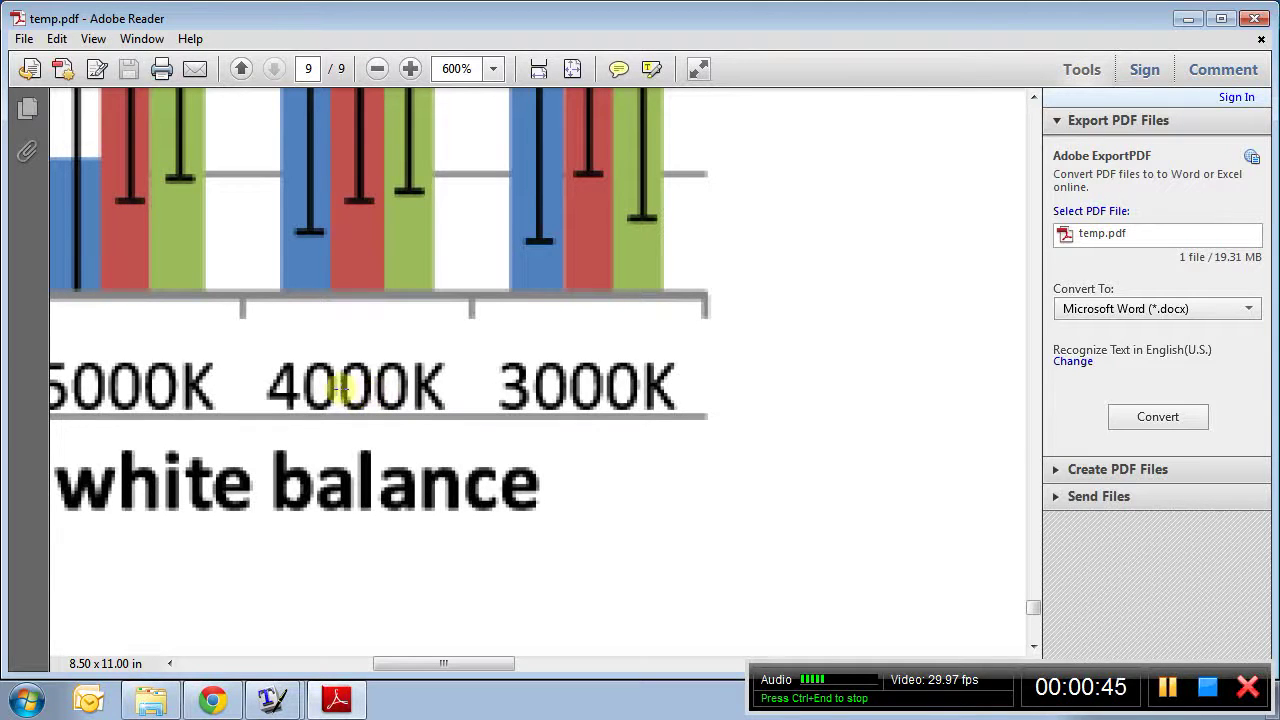
pyautogui.keyDown('ctrl'); pyautogui.scroll(-3, 368, 394); pyautogui.keyUp('ctrl')
pyautogui.scroll(3, 362, 398)
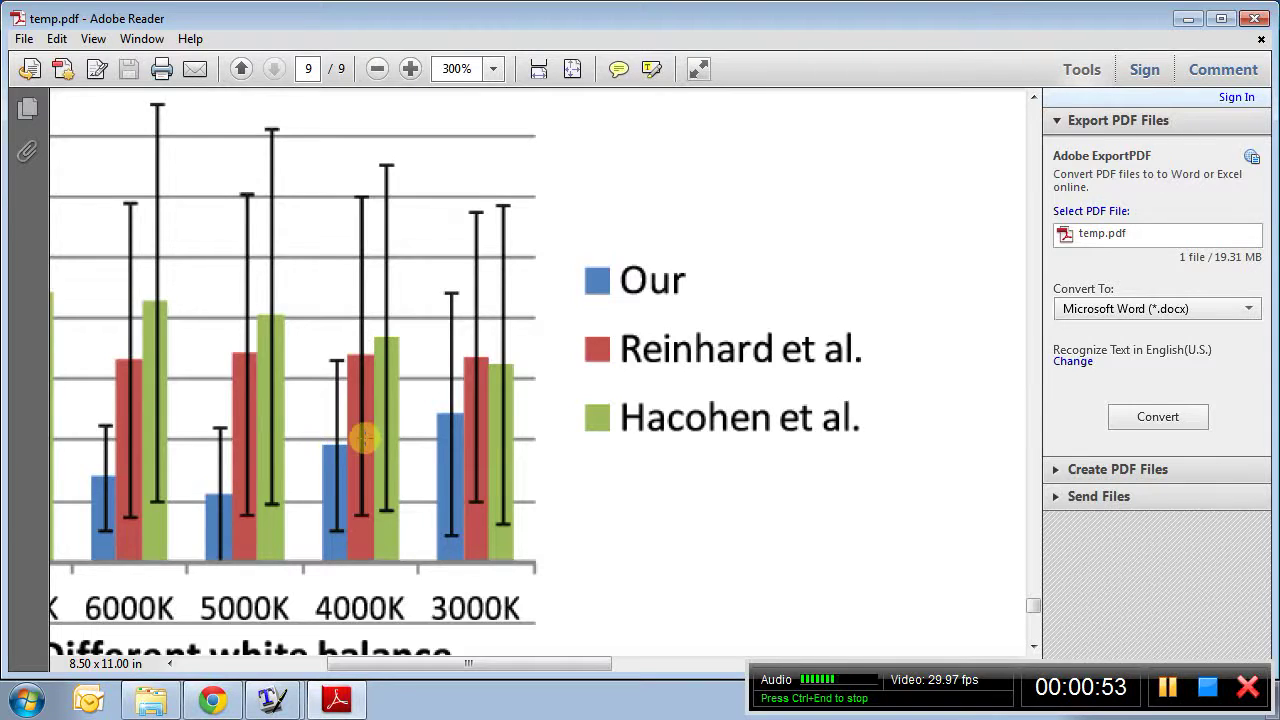
pyautogui.scroll(-4, 358, 425)
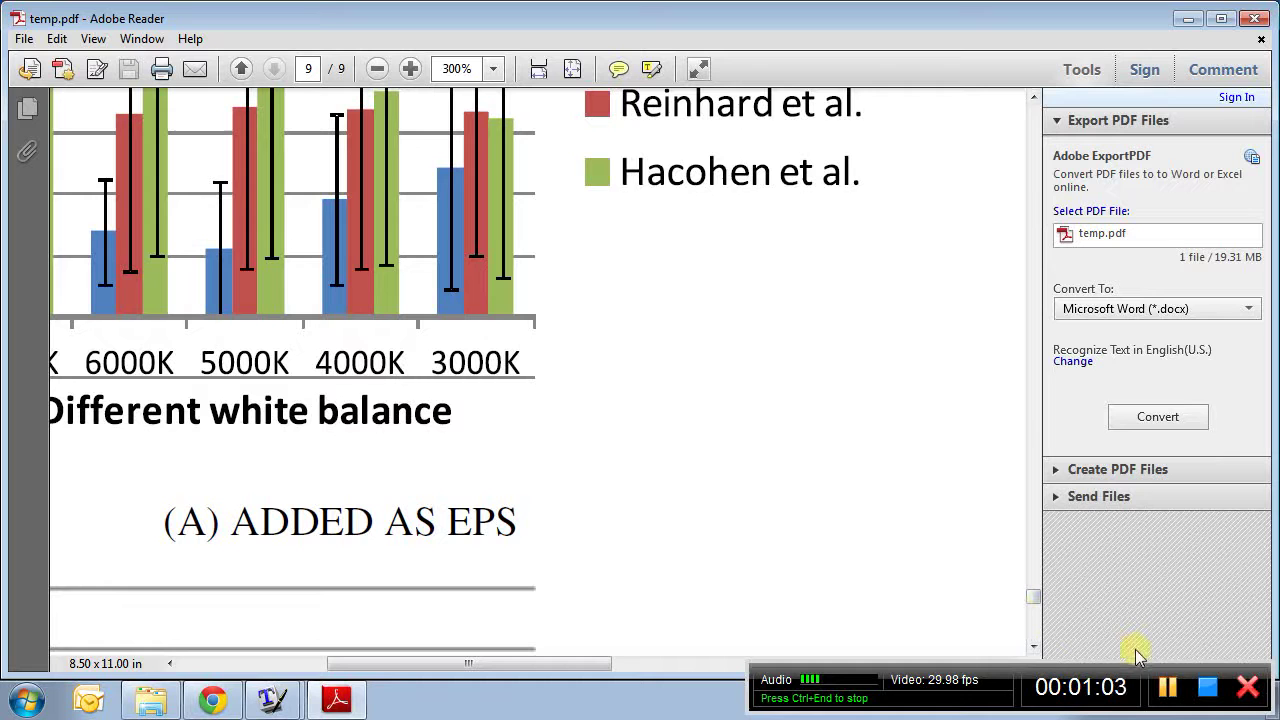
pyautogui.click(1210, 688)
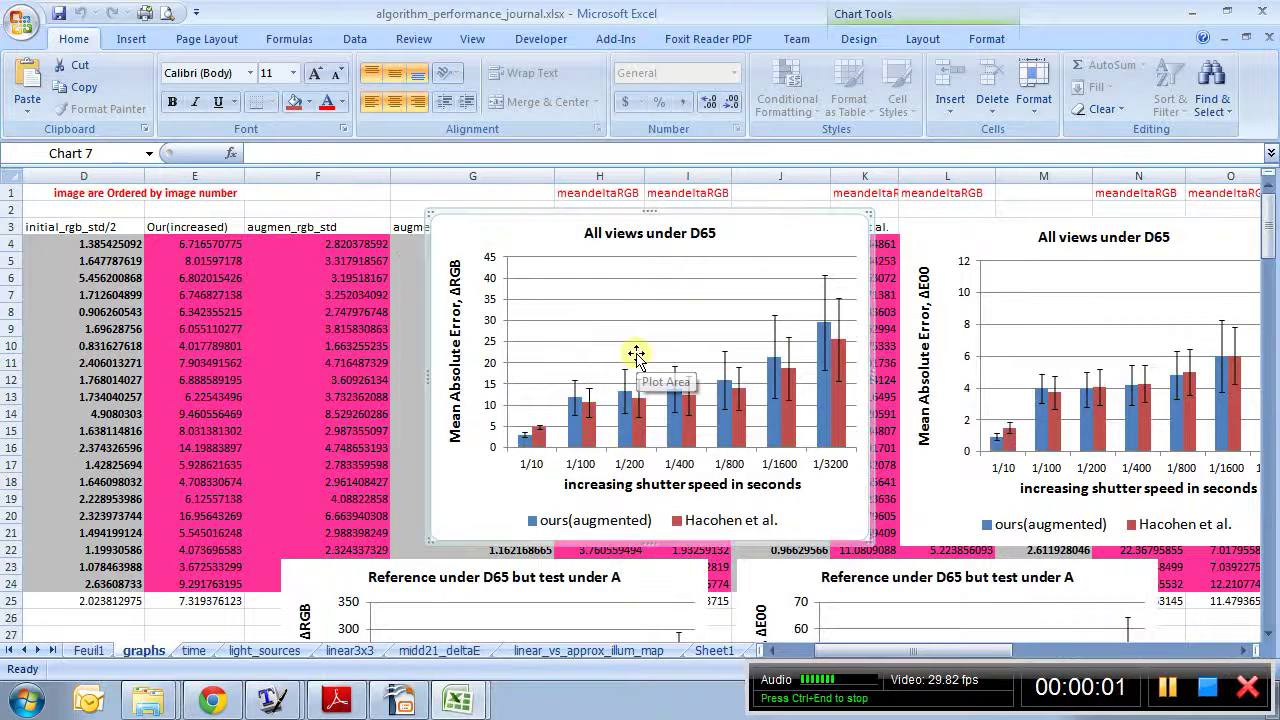
# Copy the All views under D65 chart in Excel and switch to error_bar.odp in Impress
pyautogui.rightClick(504, 216)
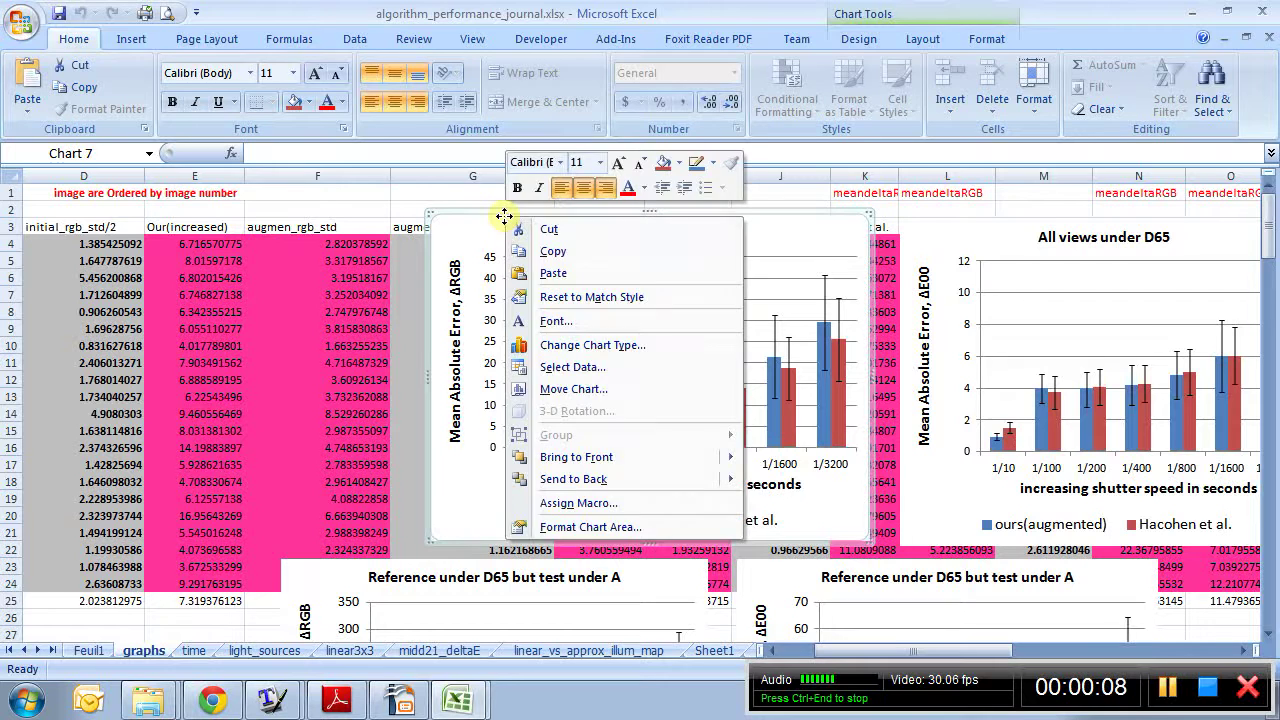
pyautogui.click(543, 250)
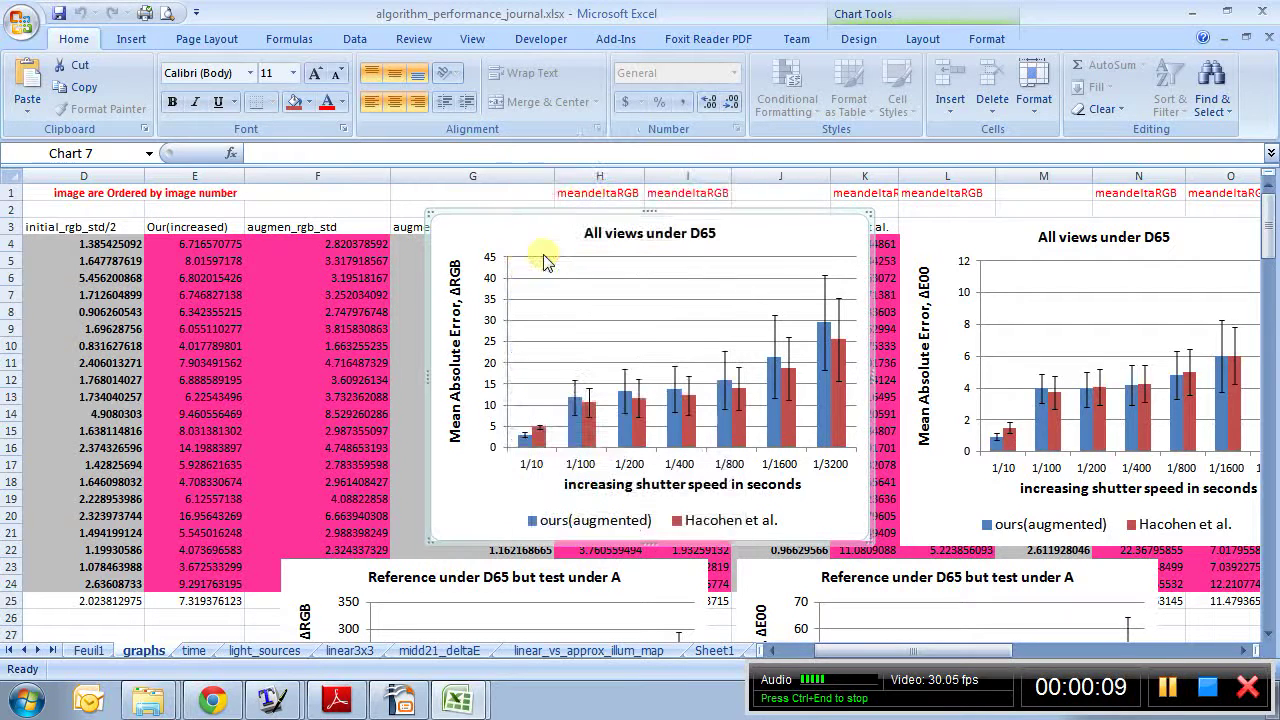
pyautogui.click(405, 704)
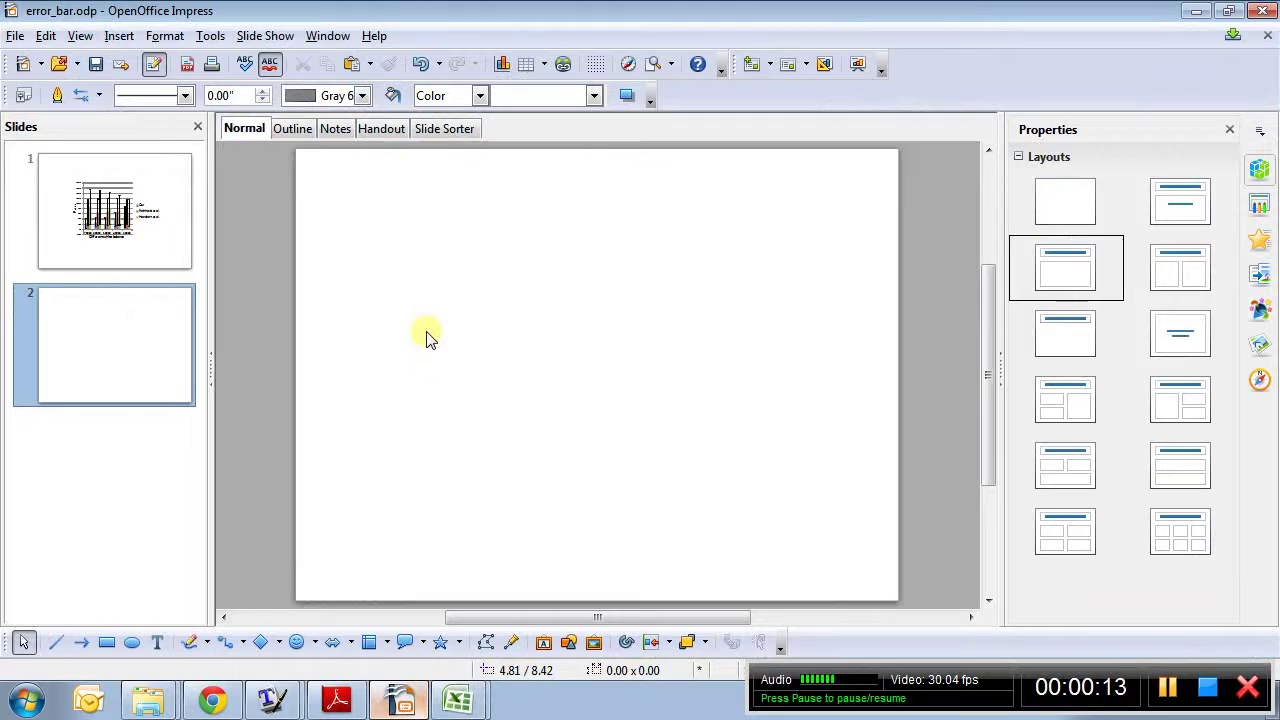
# Use Paste Special to place the copied Excel chart on slide 2 as a GDI metafile
pyautogui.rightClick(407, 258)
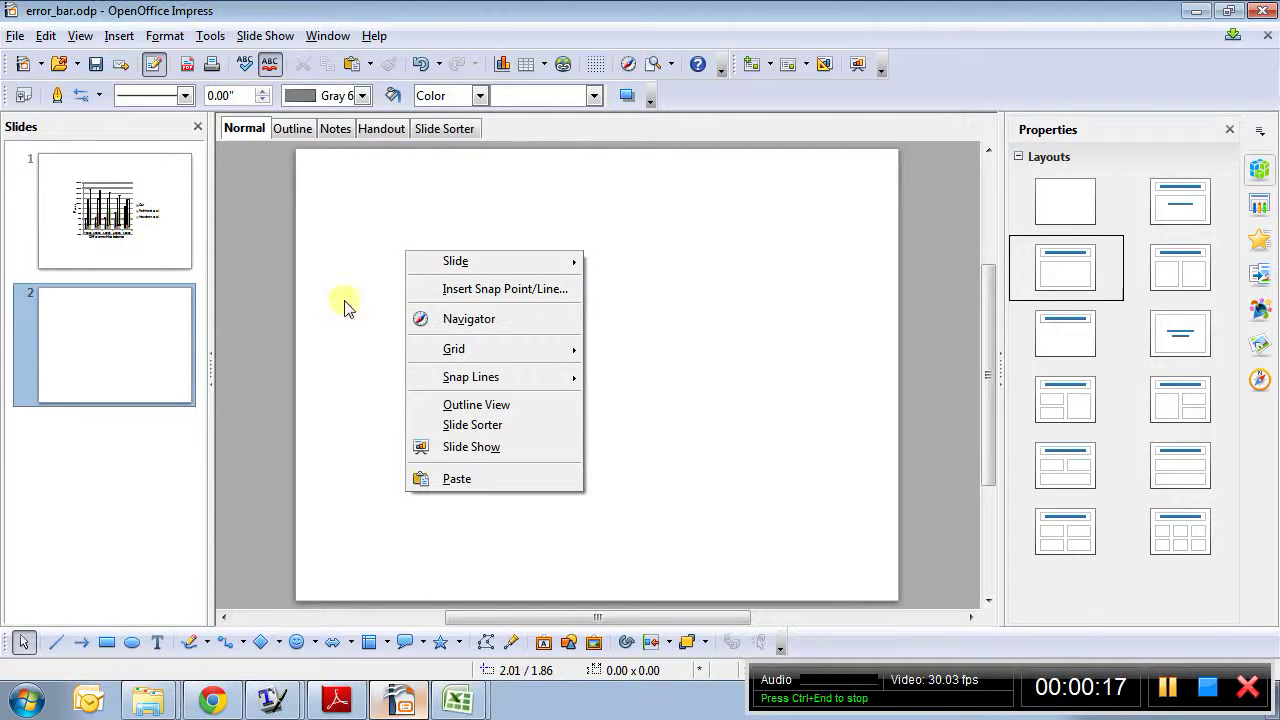
pyautogui.click(52, 38)
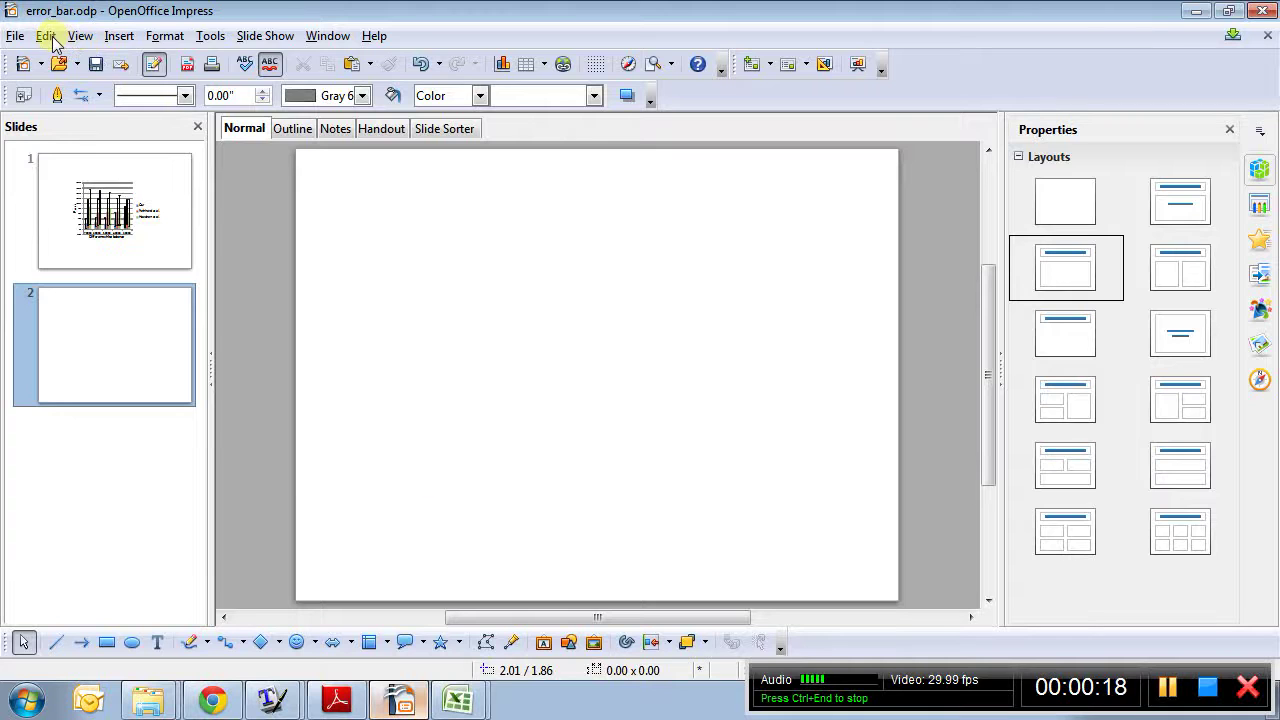
pyautogui.click(52, 38)
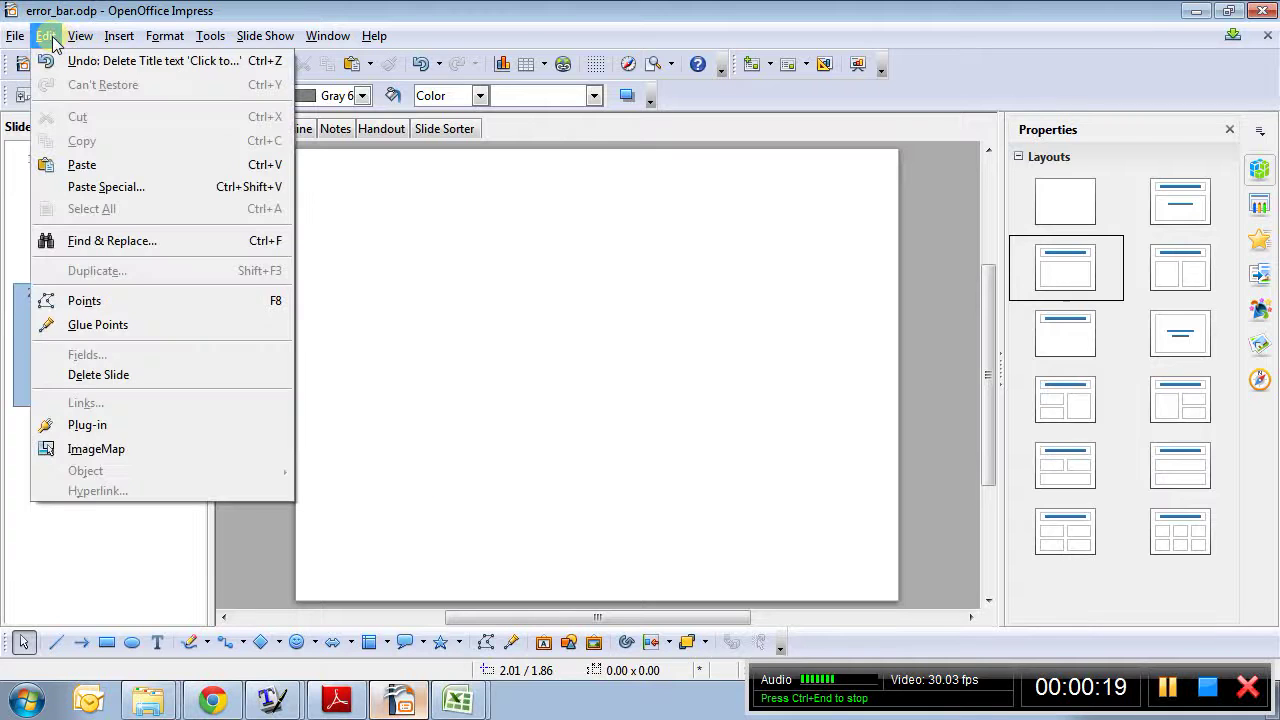
pyautogui.click(73, 188)
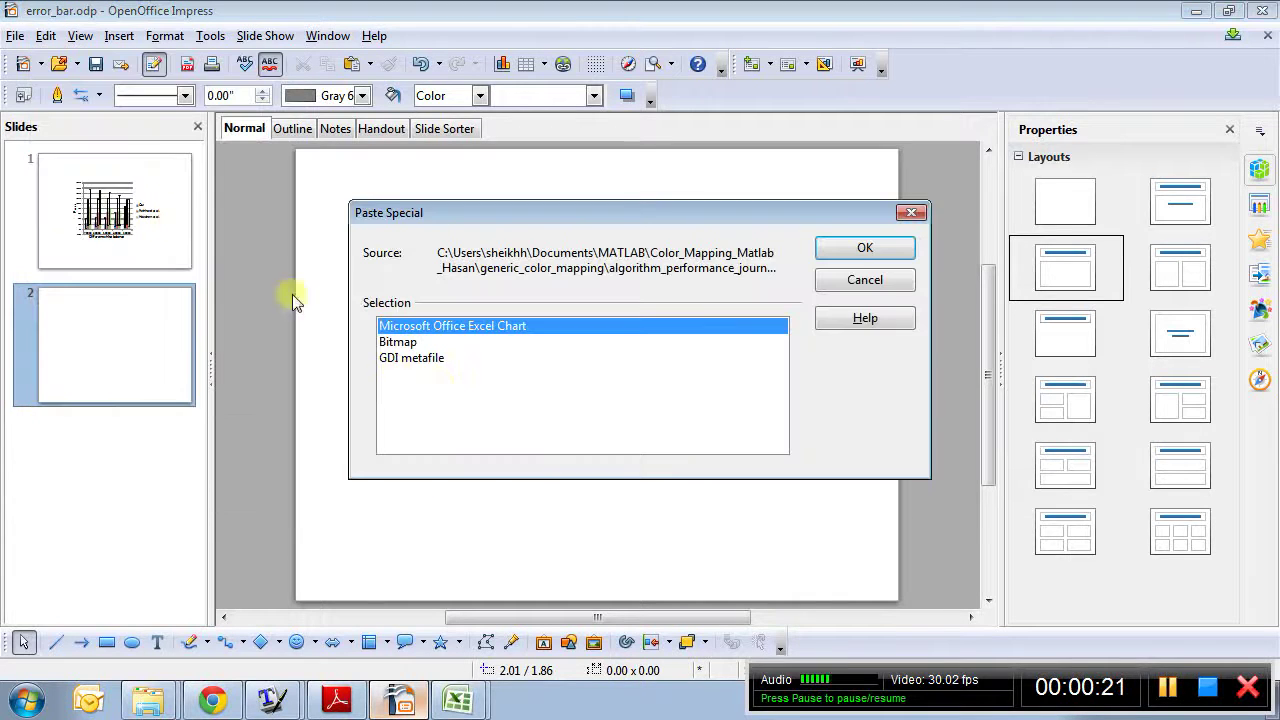
pyautogui.click(421, 360)
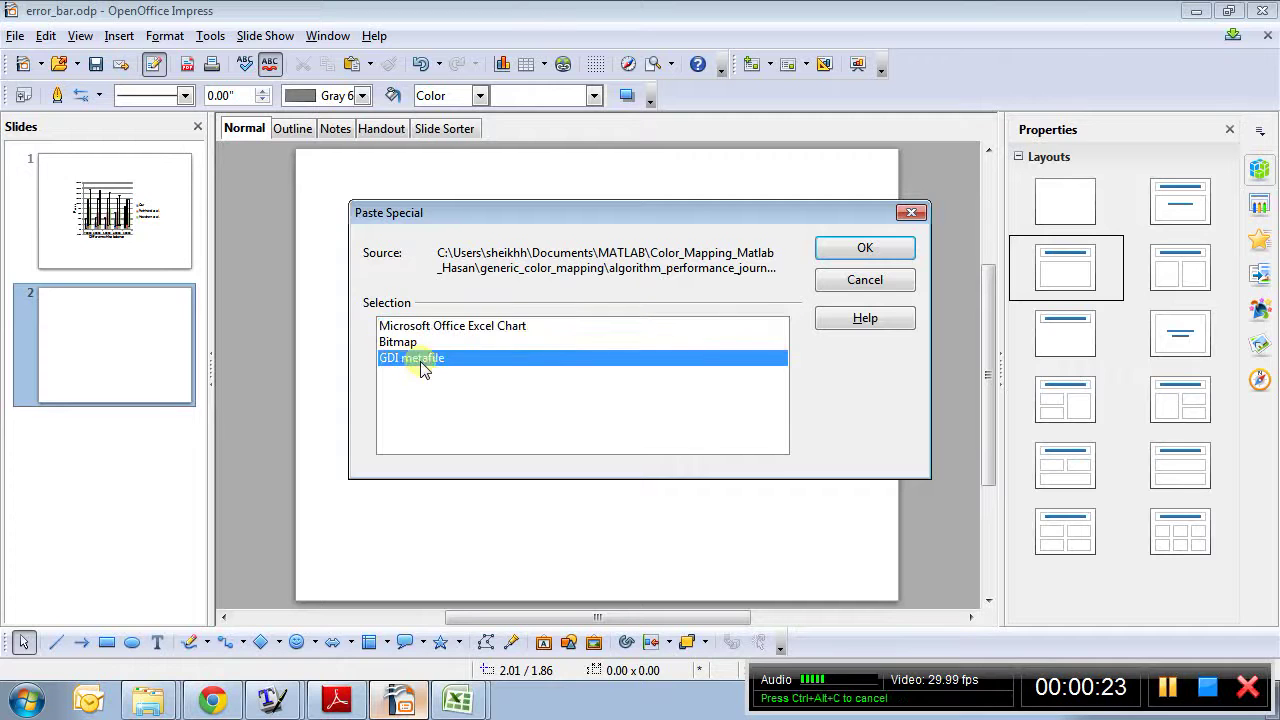
pyautogui.click(862, 250)
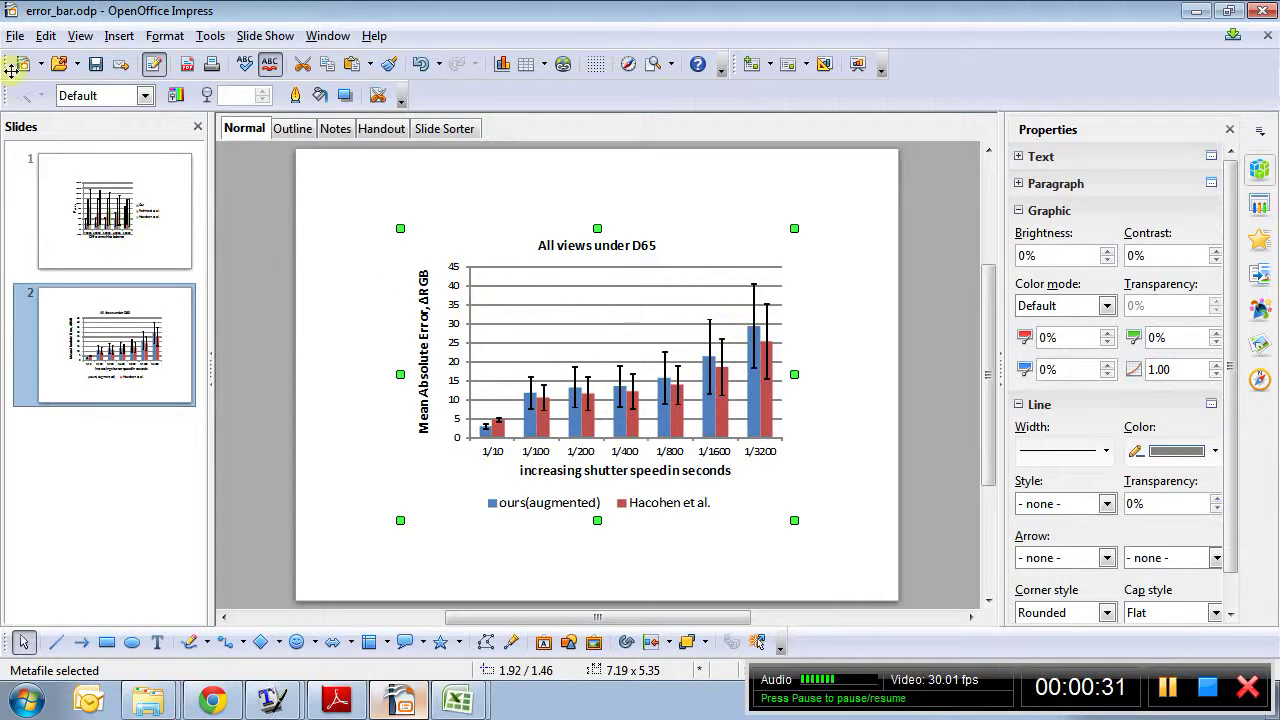
# Set up an EPS export of only the selected chart, with automatic file extension turned off
pyautogui.click(16, 37)
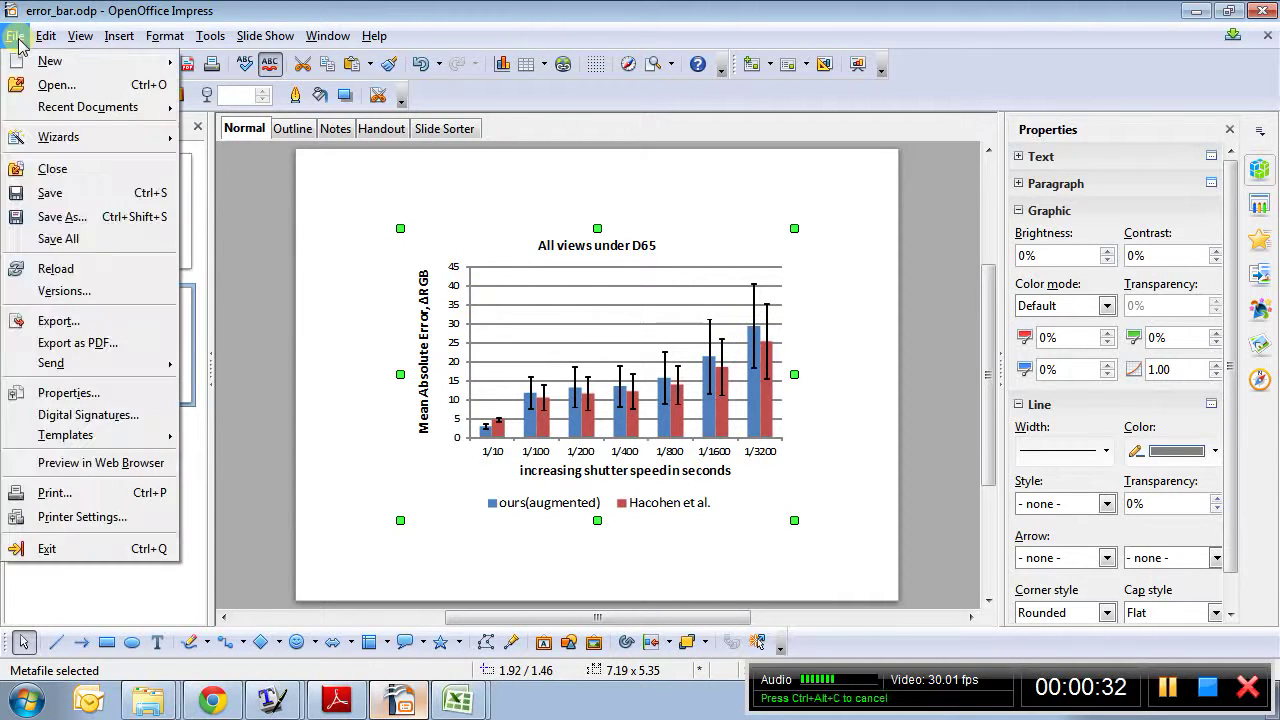
pyautogui.click(62, 321)
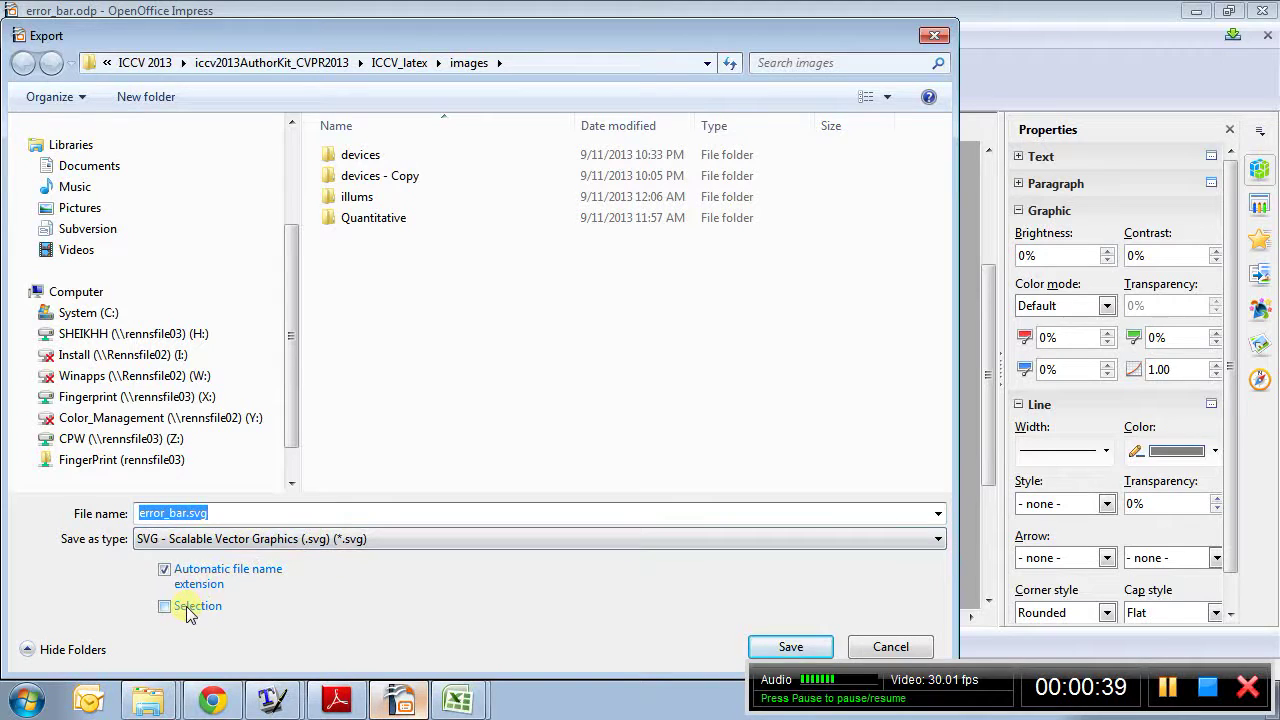
pyautogui.click(186, 606)
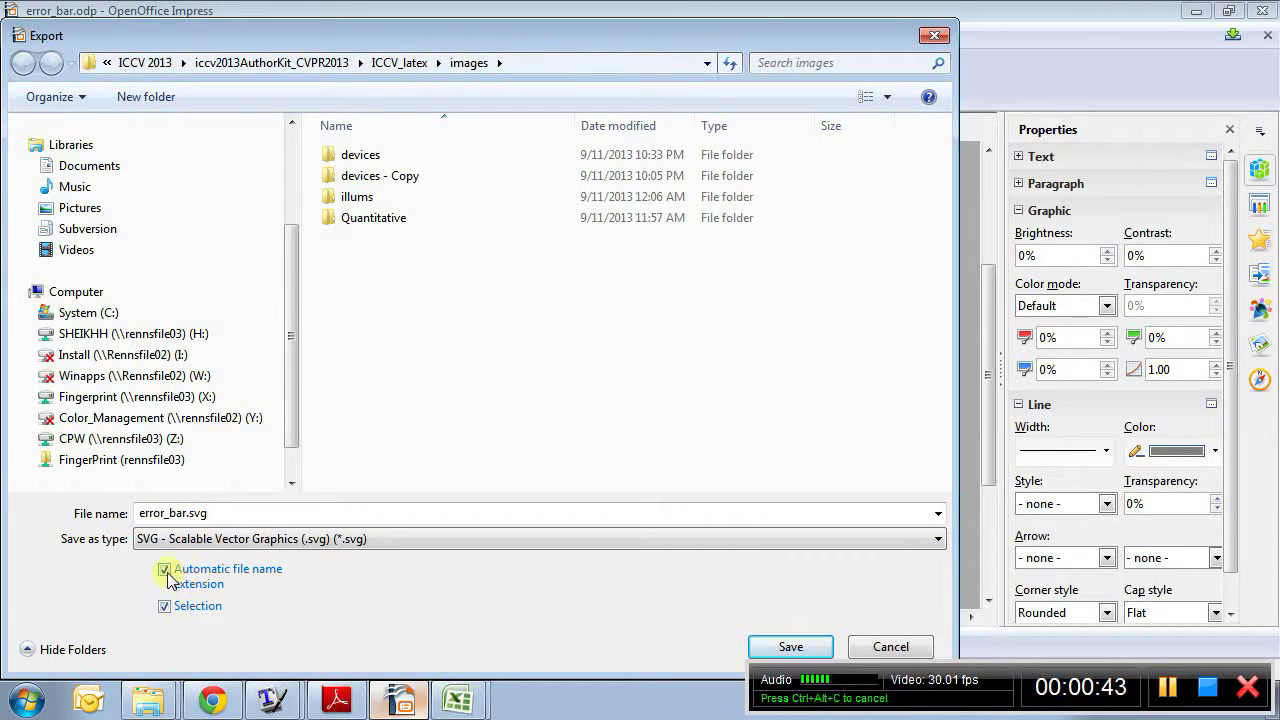
pyautogui.click(168, 571)
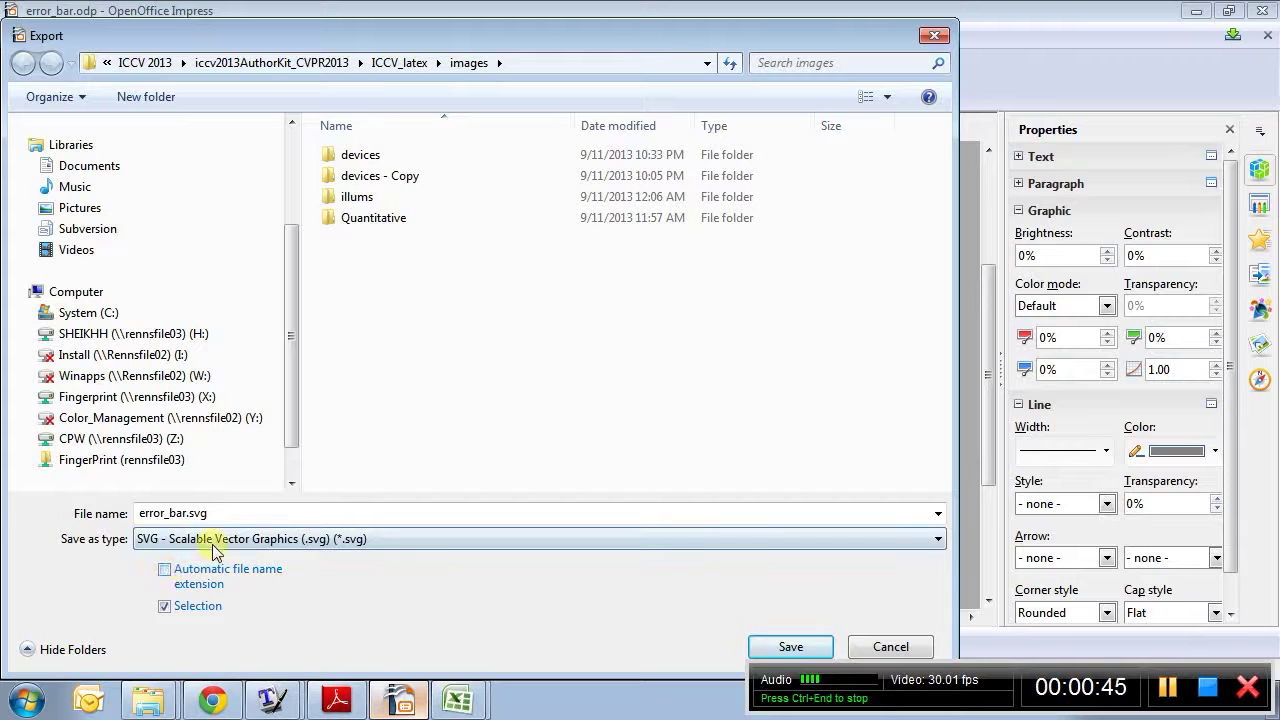
pyautogui.click(228, 545)
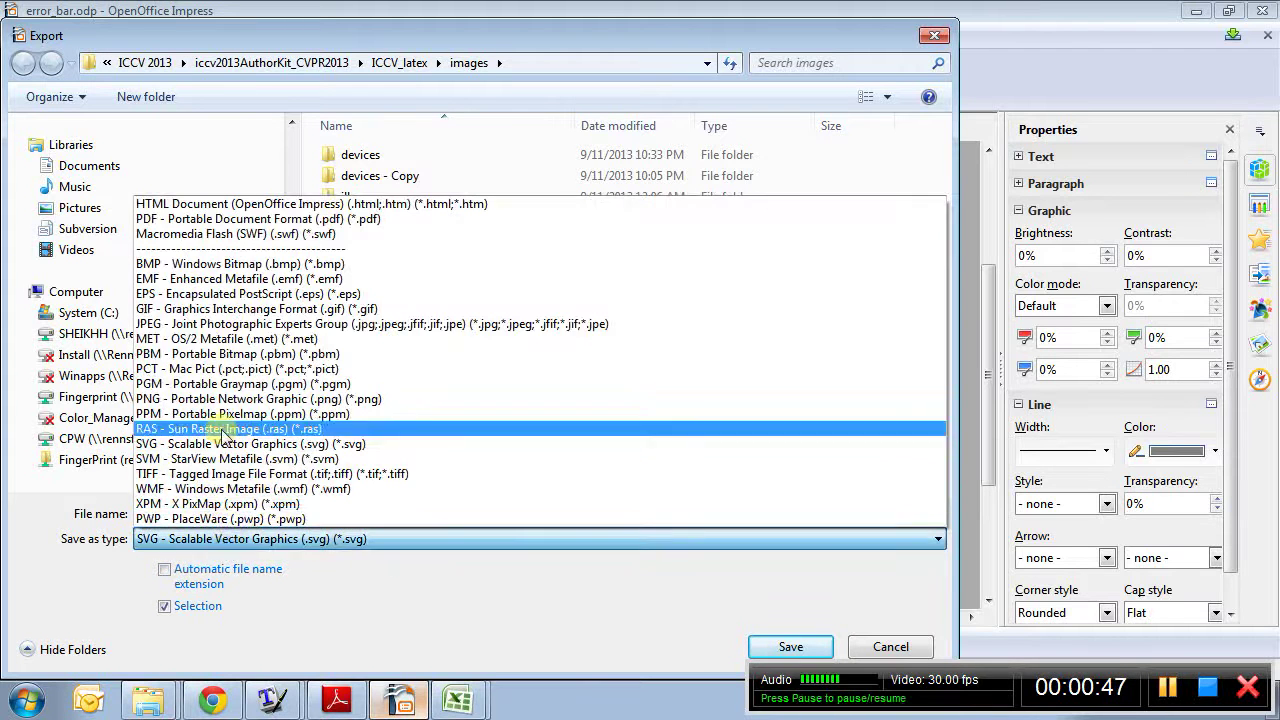
pyautogui.click(214, 294)
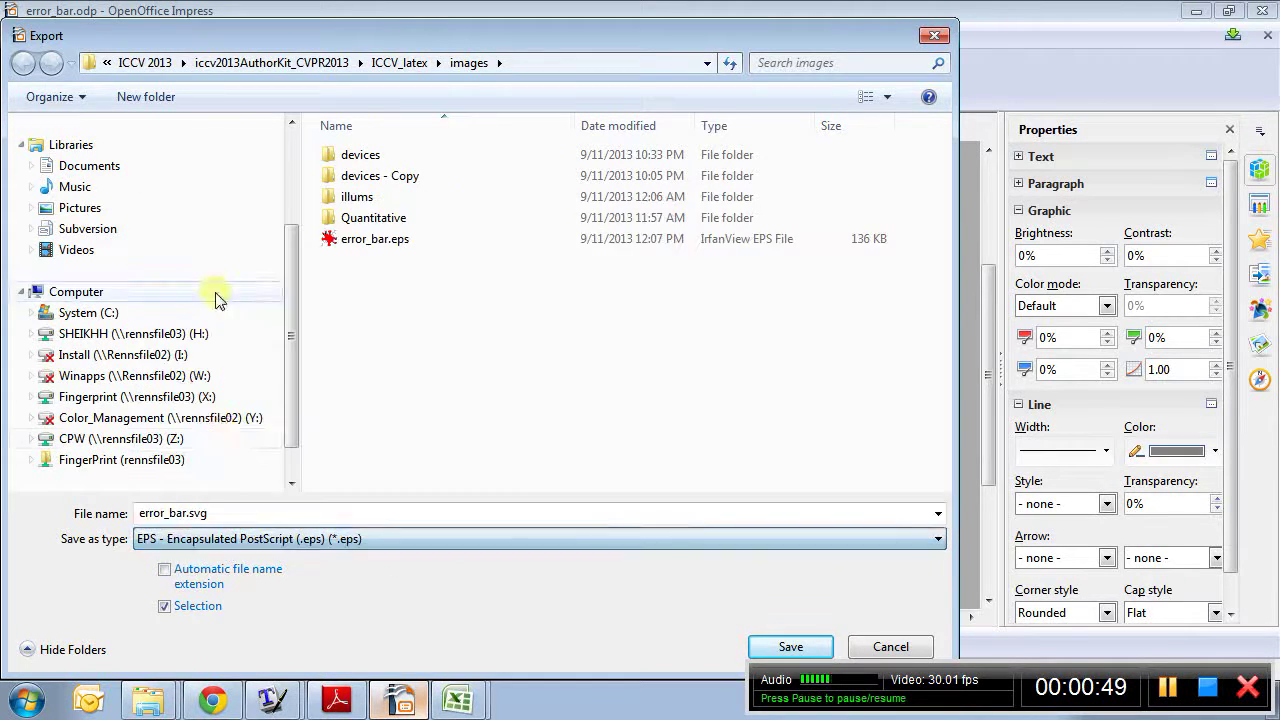
# Name the export TEST.EPS in the images folder and save it
pyautogui.doubleClick(195, 512)
pyautogui.write('TEST.EPS')
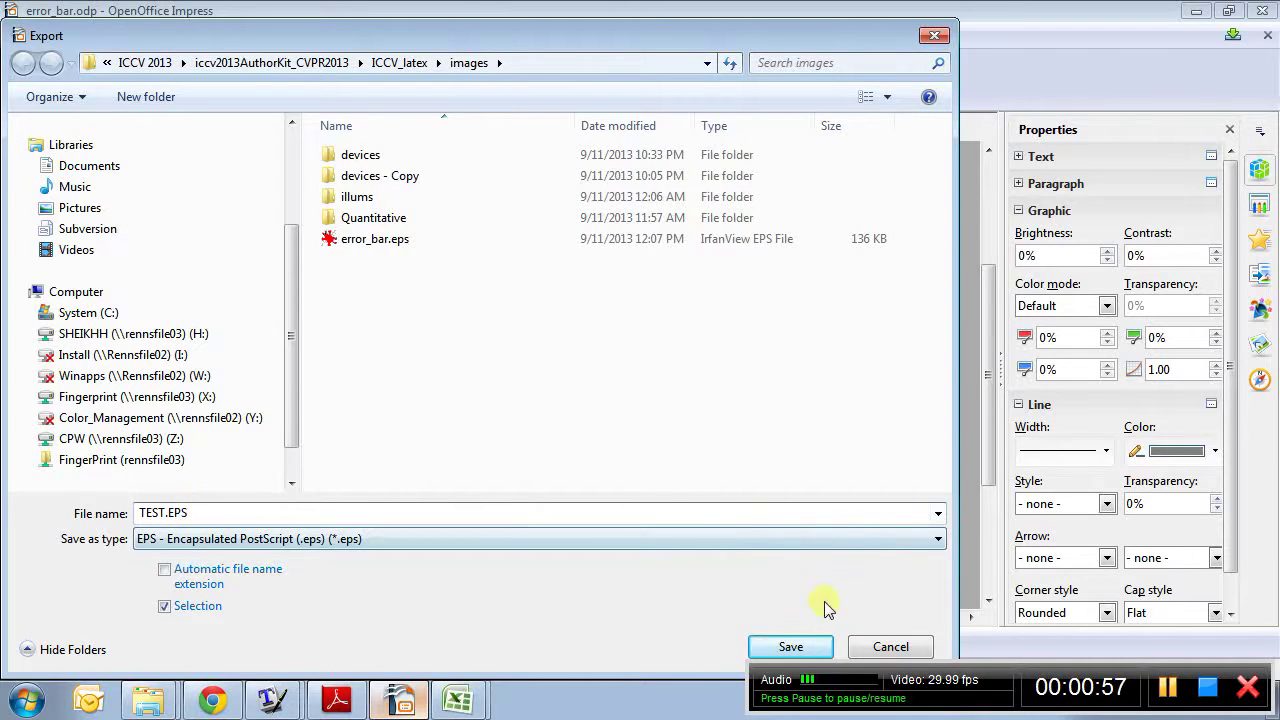
pyautogui.click(577, 57)
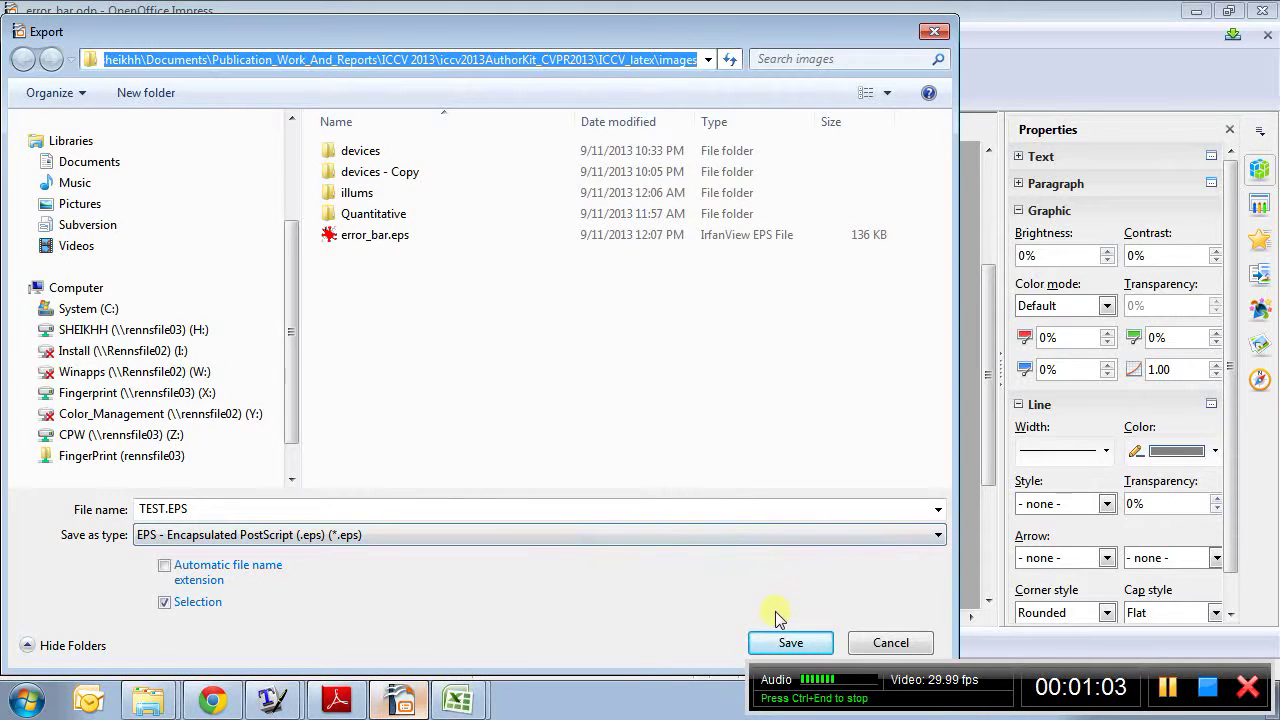
pyautogui.click(784, 641)
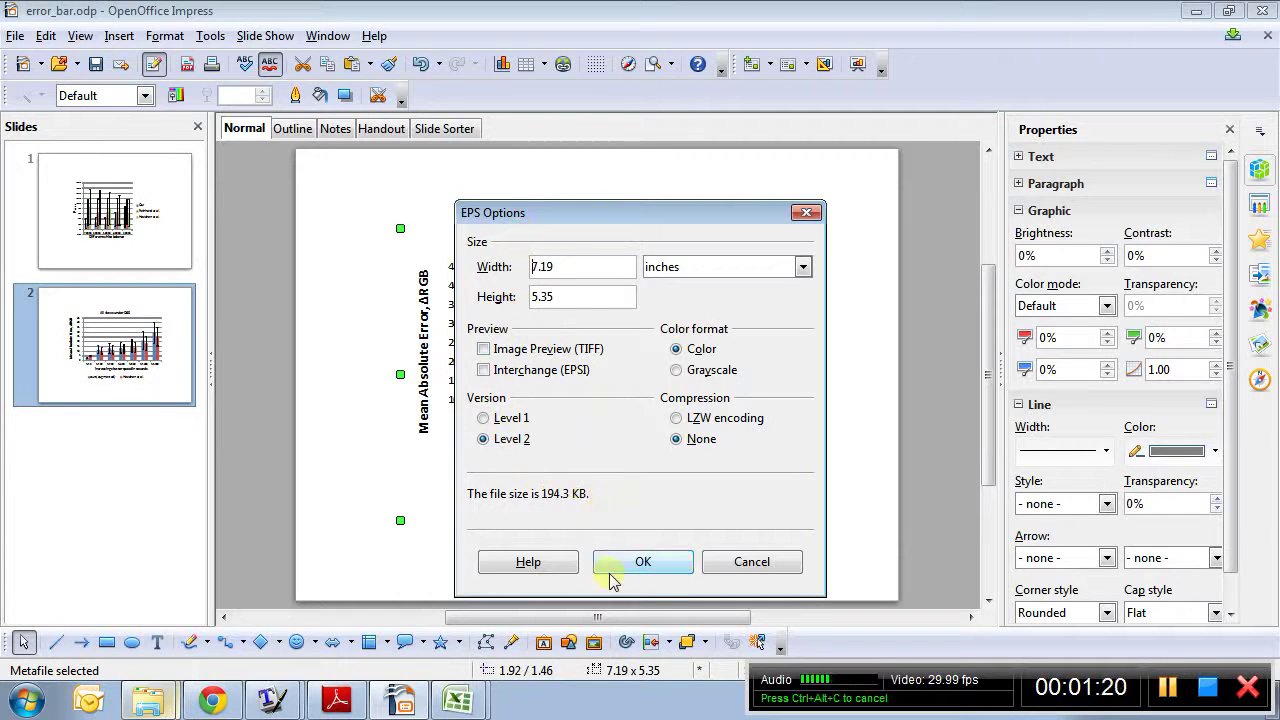
# Accept the EPS options and open TEST.EPS from the images folder in IrfanView
pyautogui.click(640, 563)
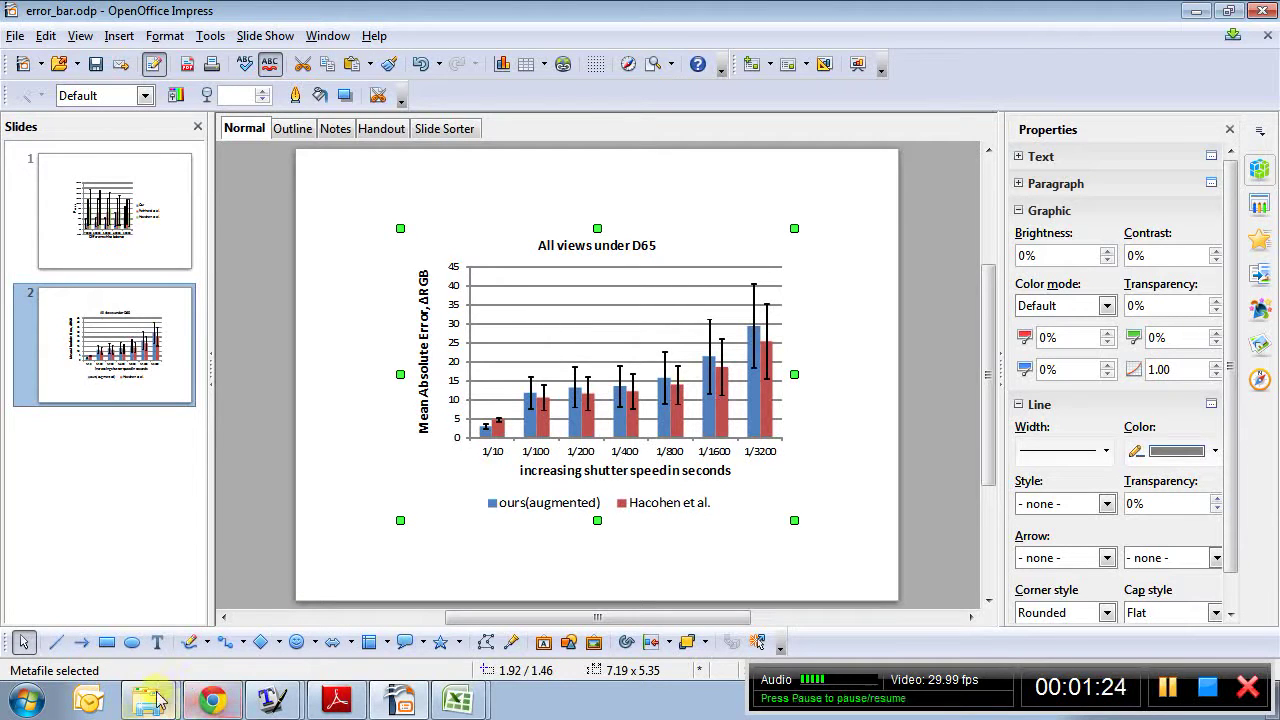
pyautogui.moveTo(150, 698)
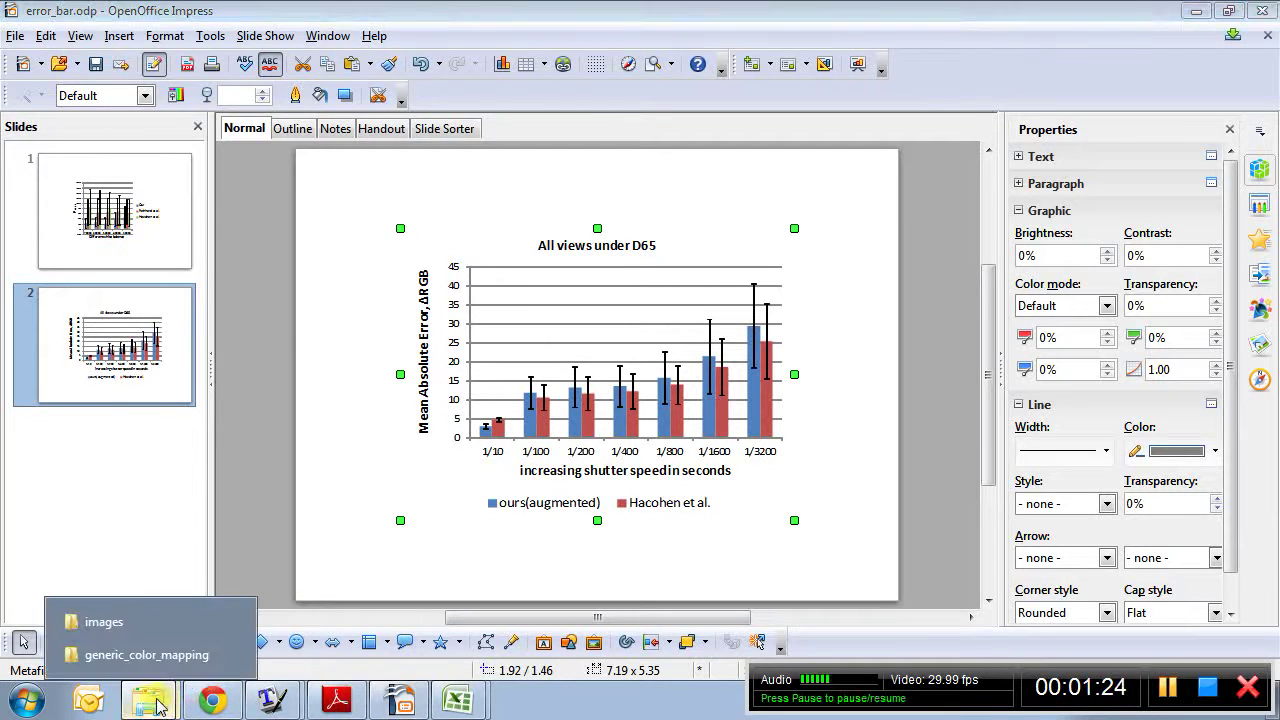
pyautogui.click(171, 622)
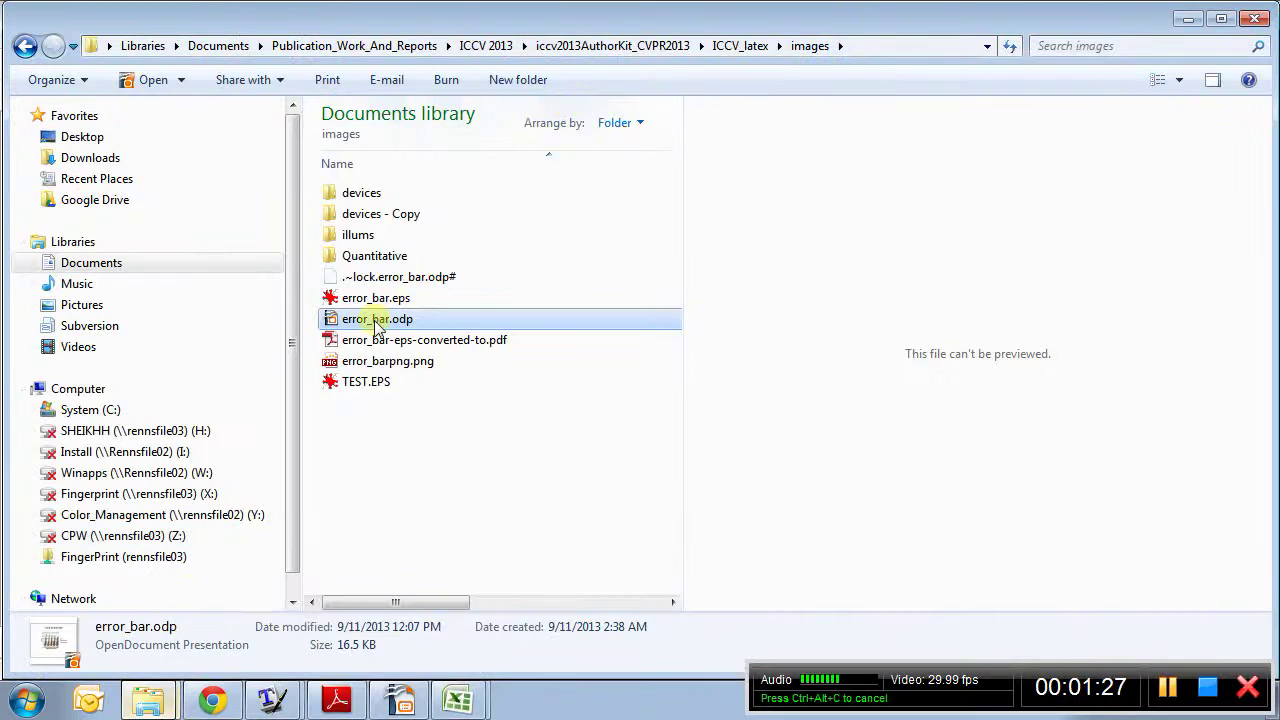
pyautogui.doubleClick(375, 386)
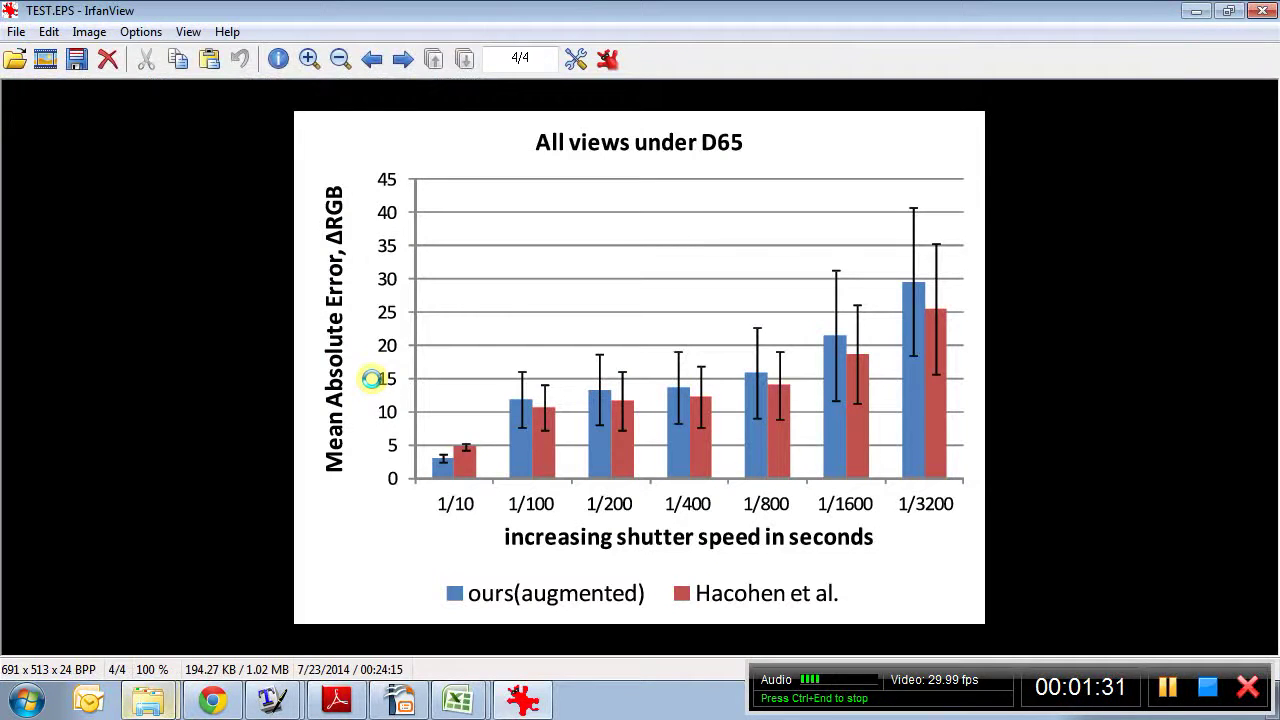